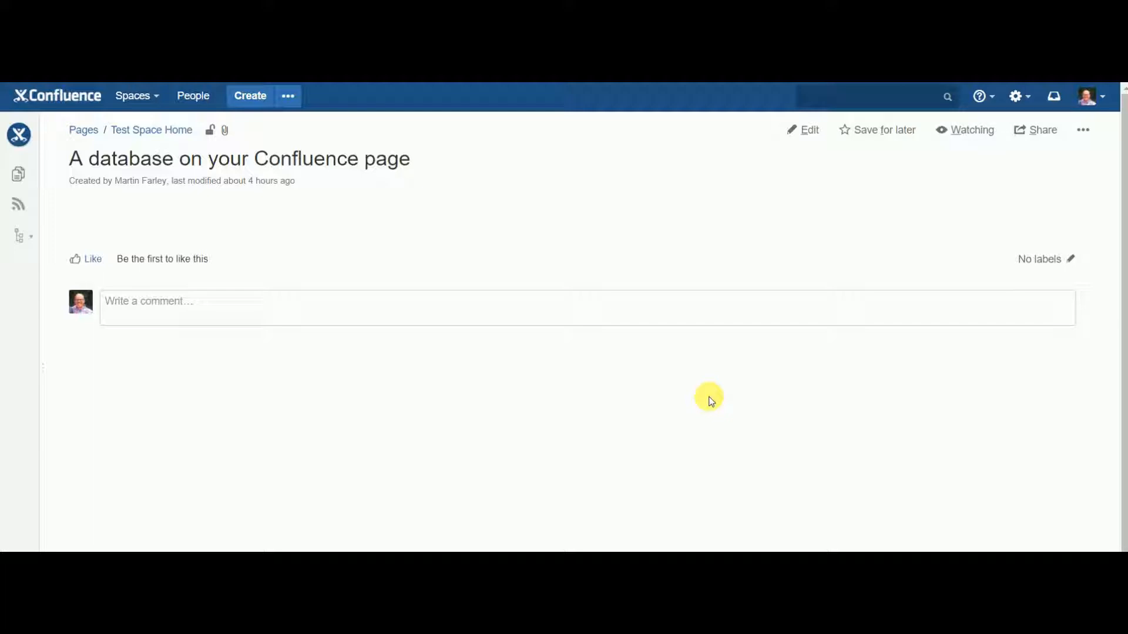
- Check the page's attachments for the Vehicle Inventory.xlsx file and return to the page
{"action": "left_click", "coordinate": [224, 130]}
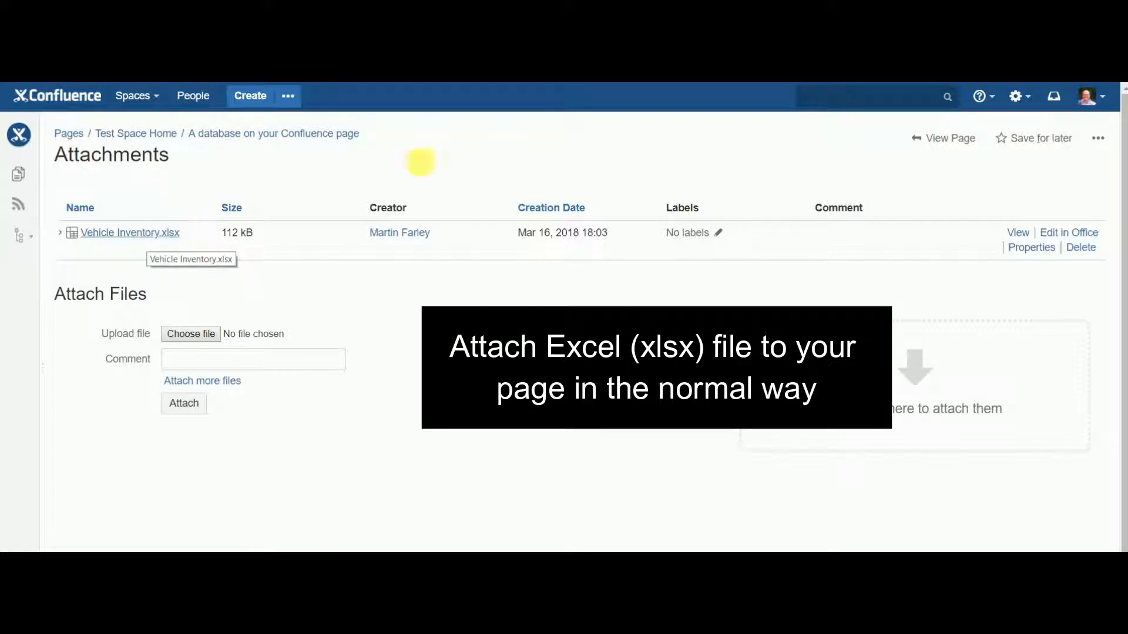
{"action": "left_click", "coordinate": [947, 141]}
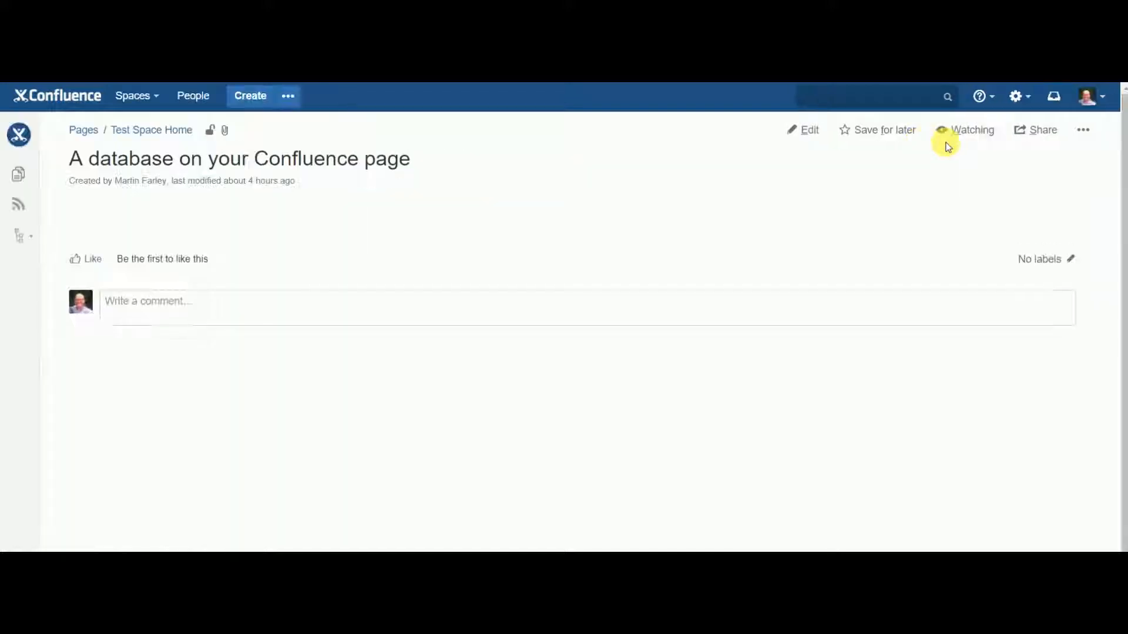
- Open the page for editing and start a Dataview macro in the wide upper layout cell
{"action": "left_click", "coordinate": [819, 133]}
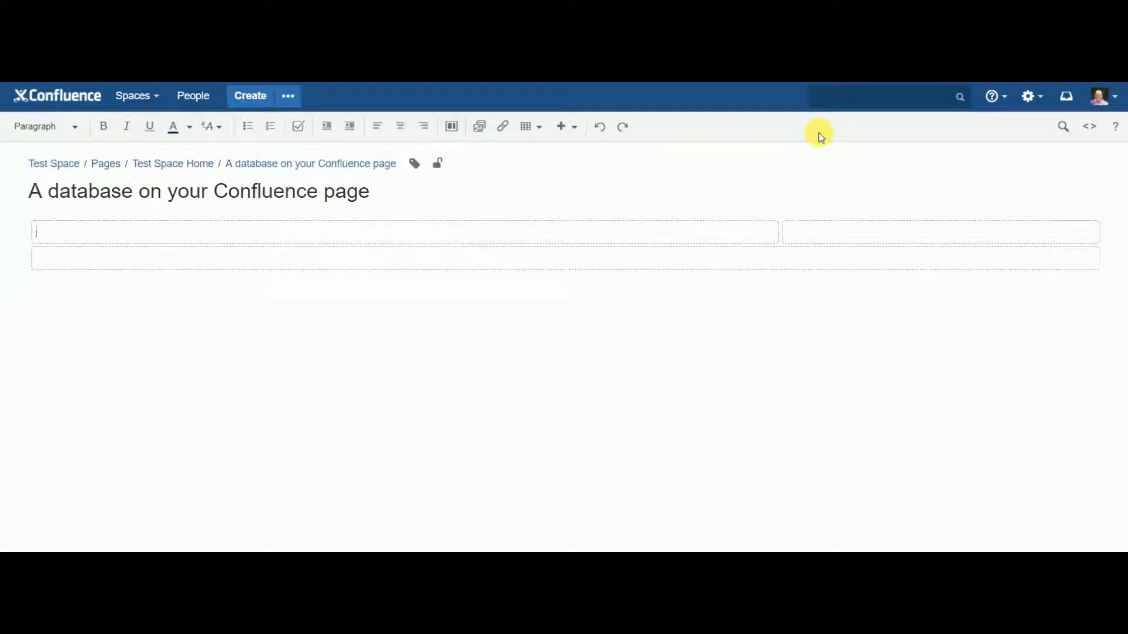
{"action": "left_click", "coordinate": [569, 125]}
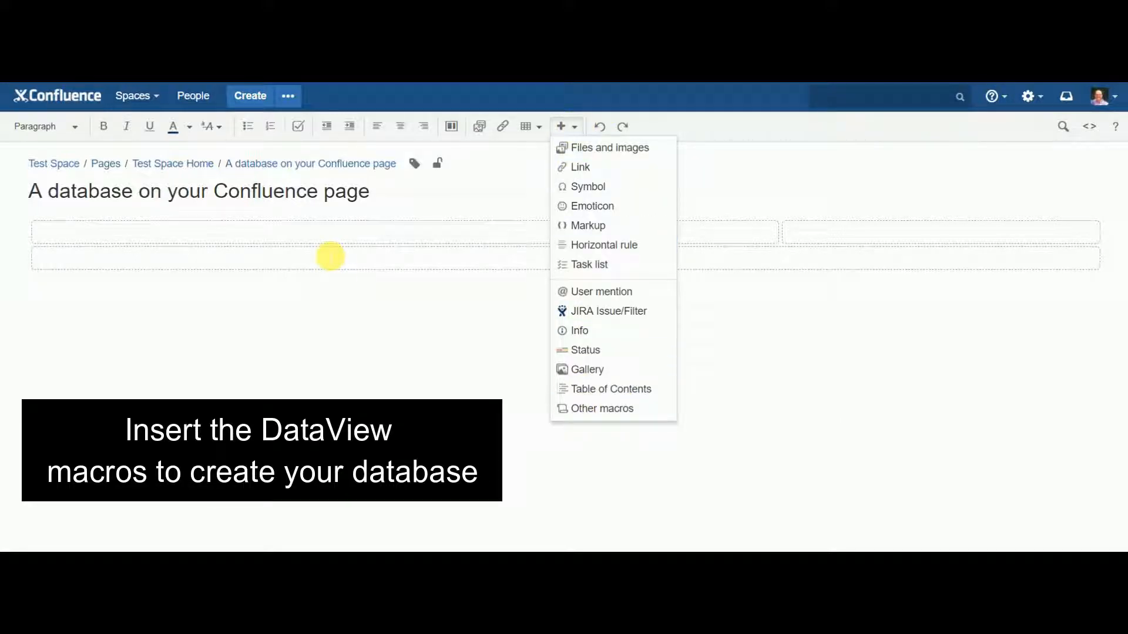
{"action": "left_click", "coordinate": [327, 232]}
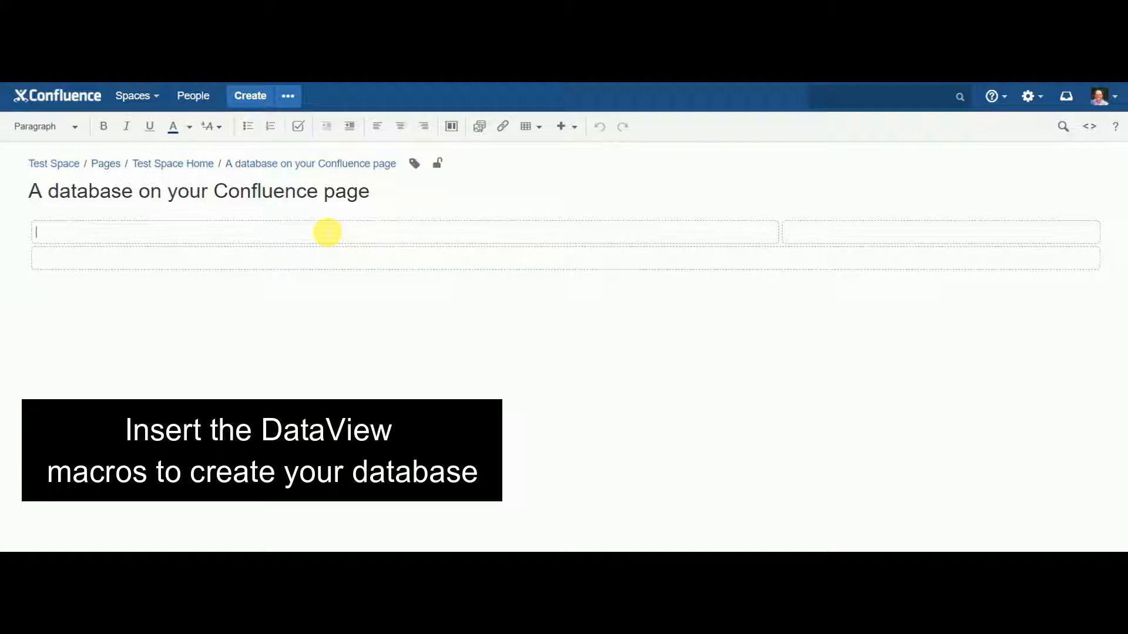
{"action": "type", "text": "{data"}
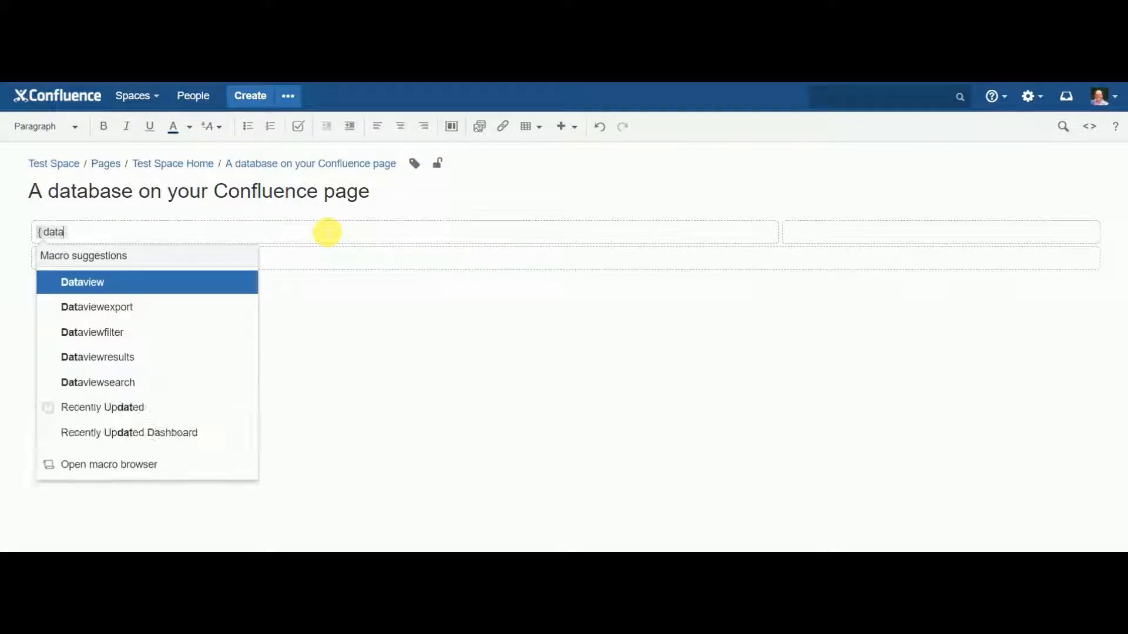
{"action": "left_click", "coordinate": [216, 284]}
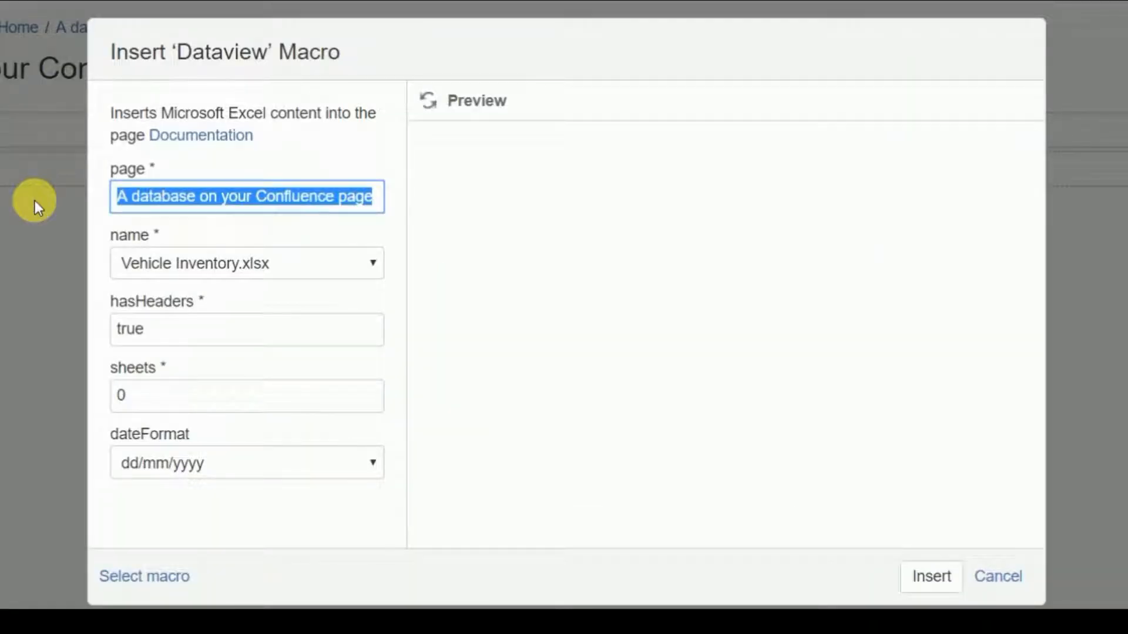
- Insert the Dataview macro with Vehicle Inventory.xlsx as the file, hasHeaders true, sheet 0 and date format mm/dd/yyyy
{"action": "left_click", "coordinate": [193, 267]}
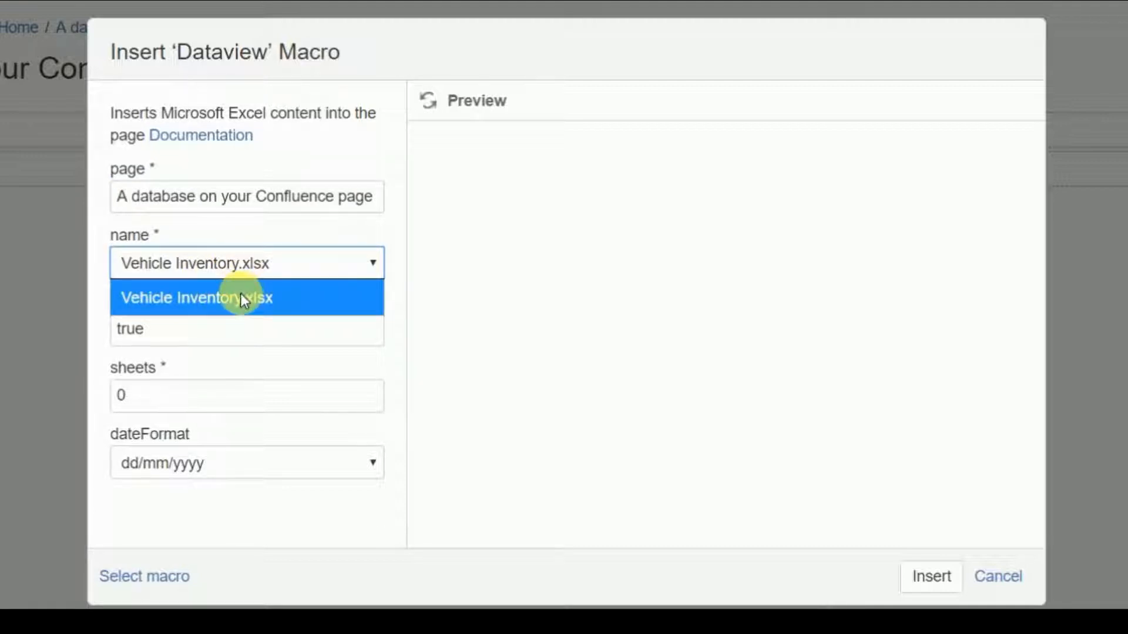
{"action": "left_click", "coordinate": [219, 339]}
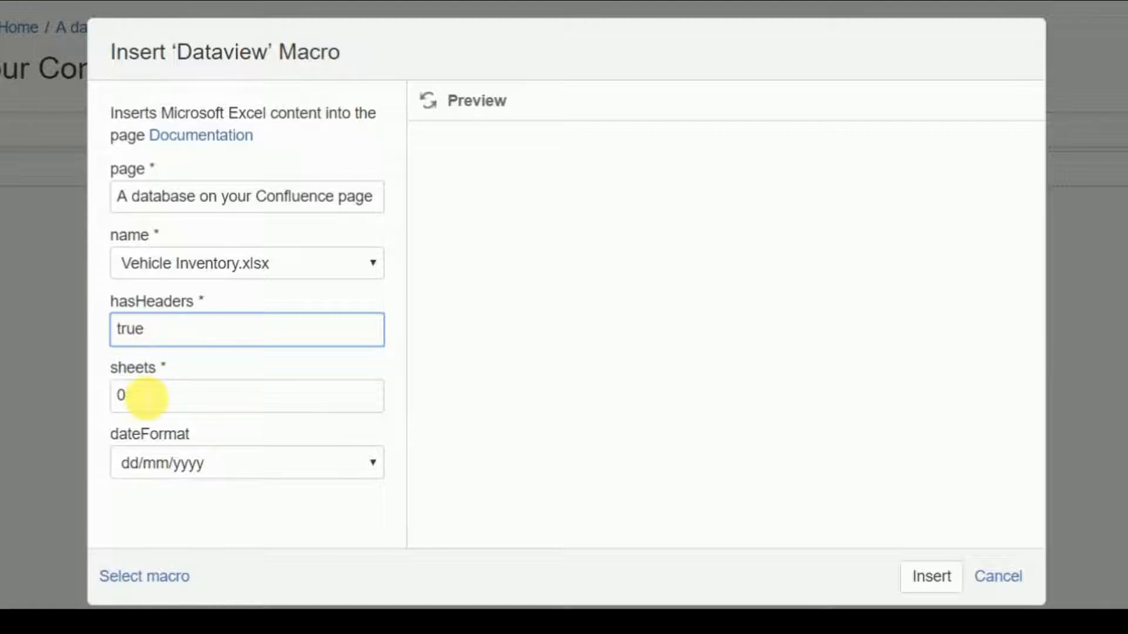
{"action": "left_click", "coordinate": [146, 398]}
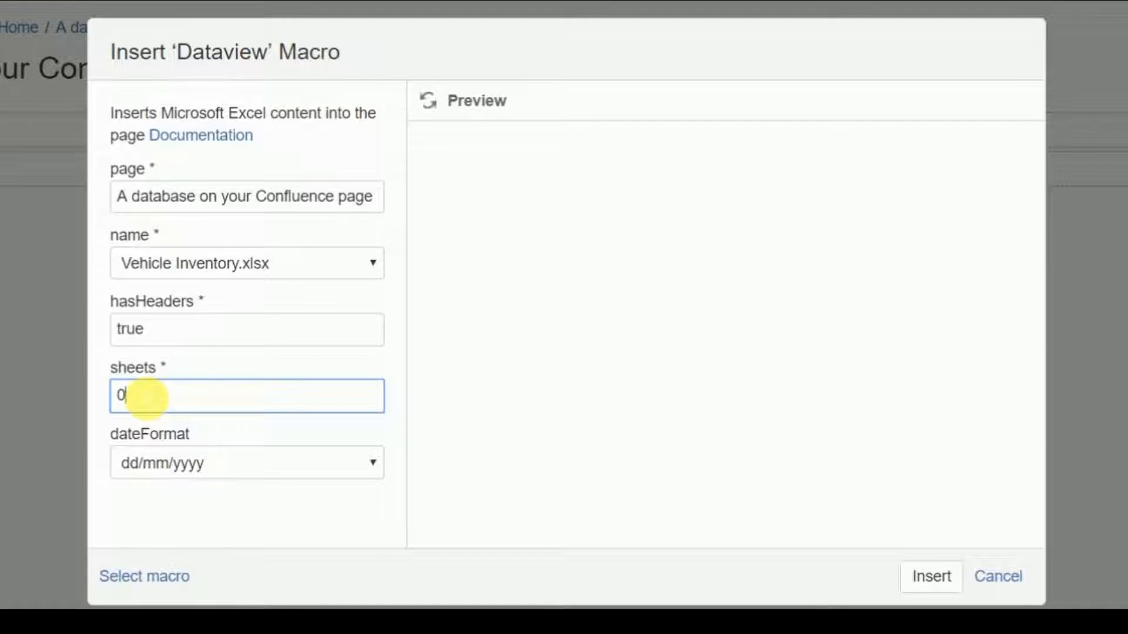
{"action": "left_click", "coordinate": [172, 463]}
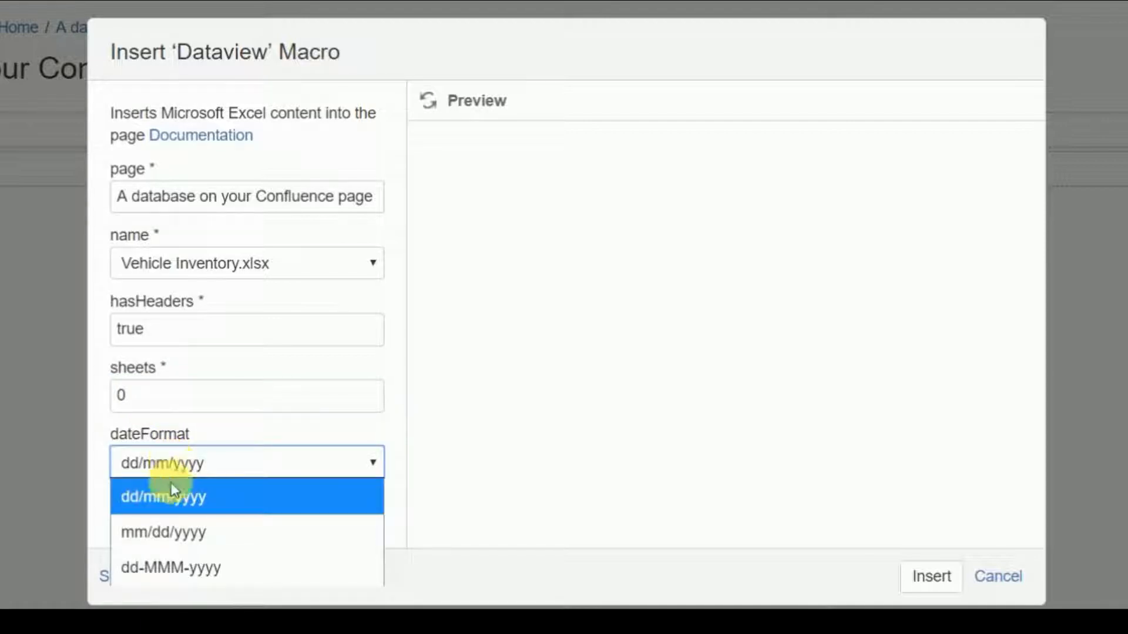
{"action": "left_click", "coordinate": [156, 532]}
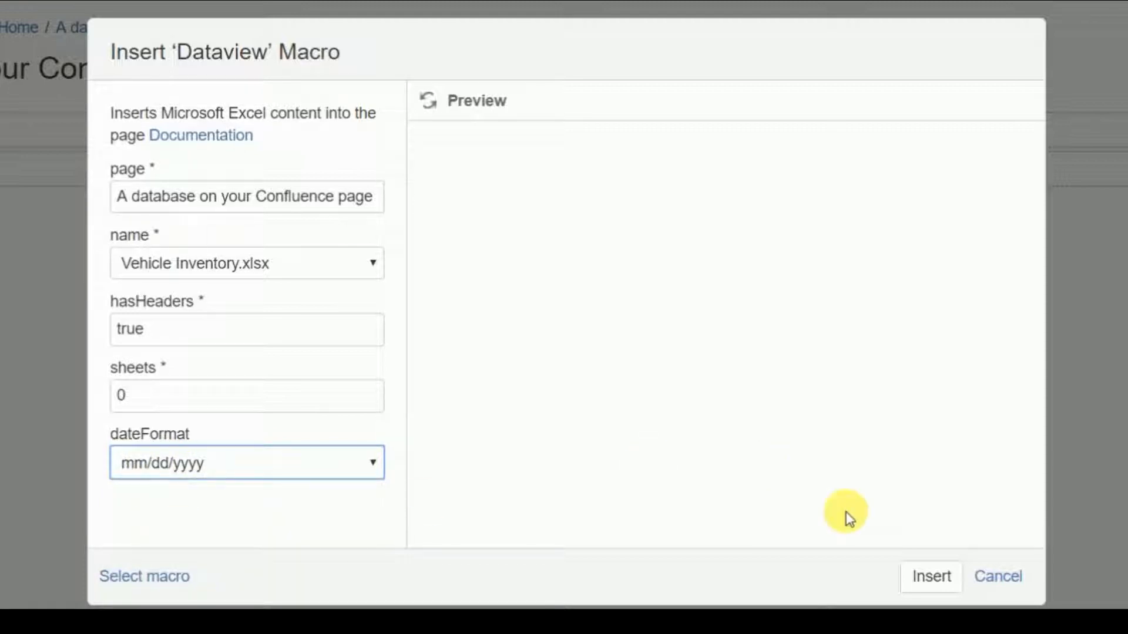
{"action": "left_click", "coordinate": [933, 579]}
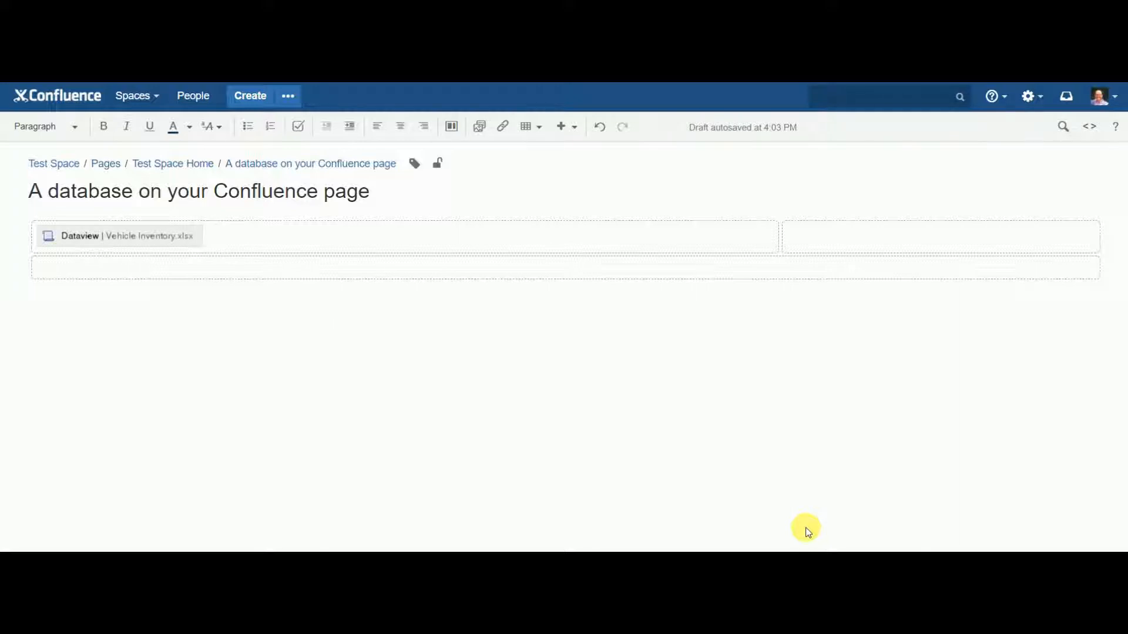
- Add a Dataviewsearch macro on a new line below the Dataview macro
{"action": "key", "text": "Return"}
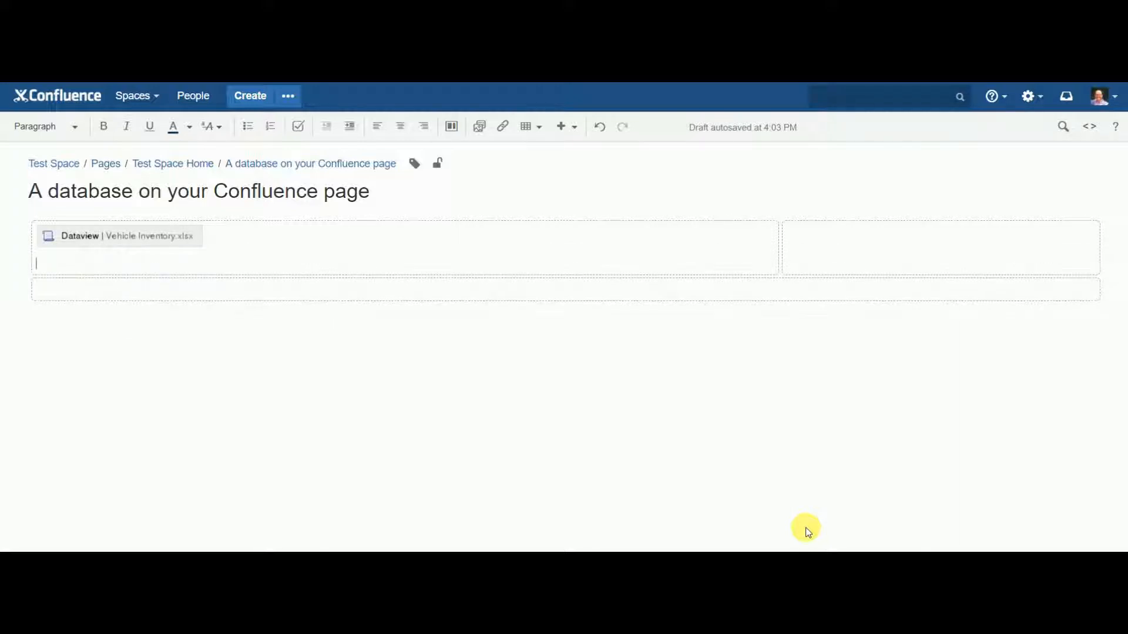
{"action": "type", "text": "{"}
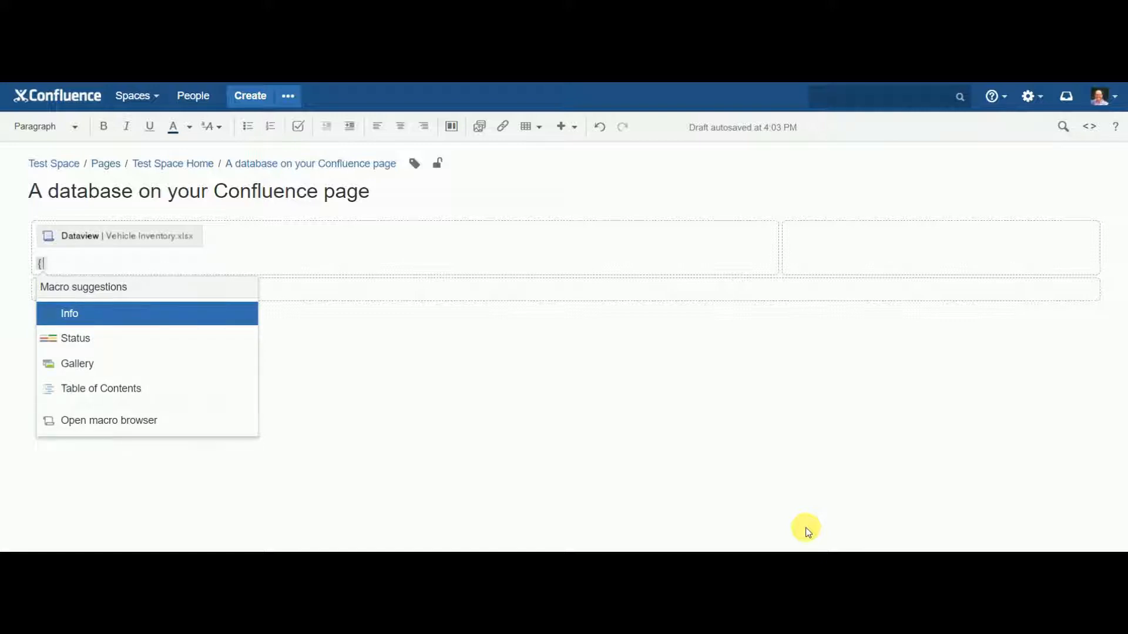
{"action": "type", "text": "data"}
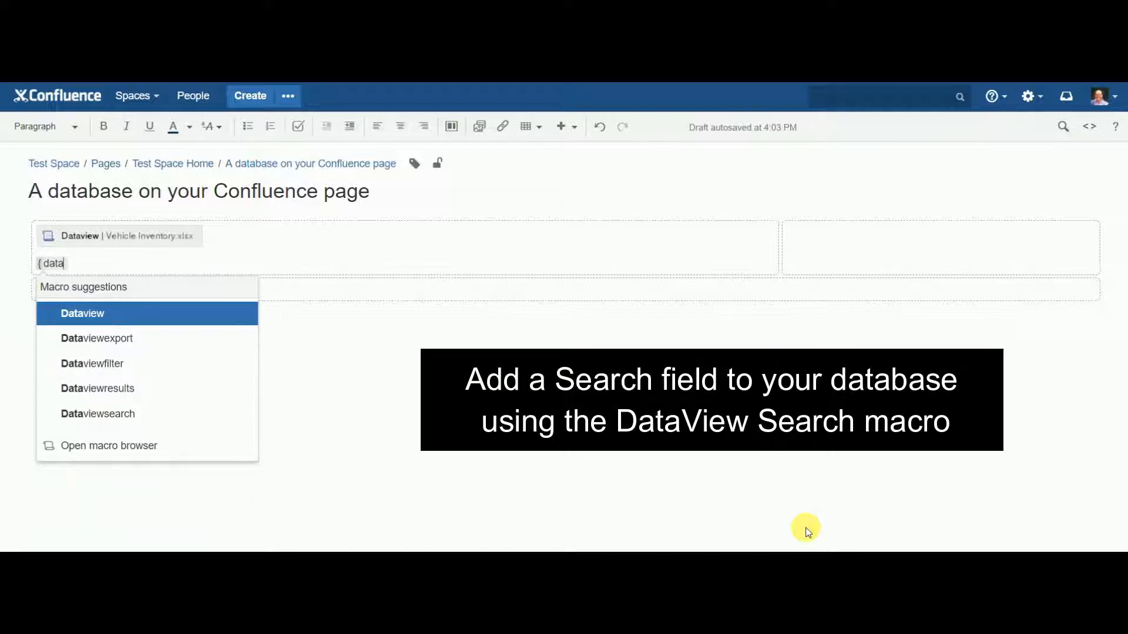
{"action": "left_click", "coordinate": [159, 415]}
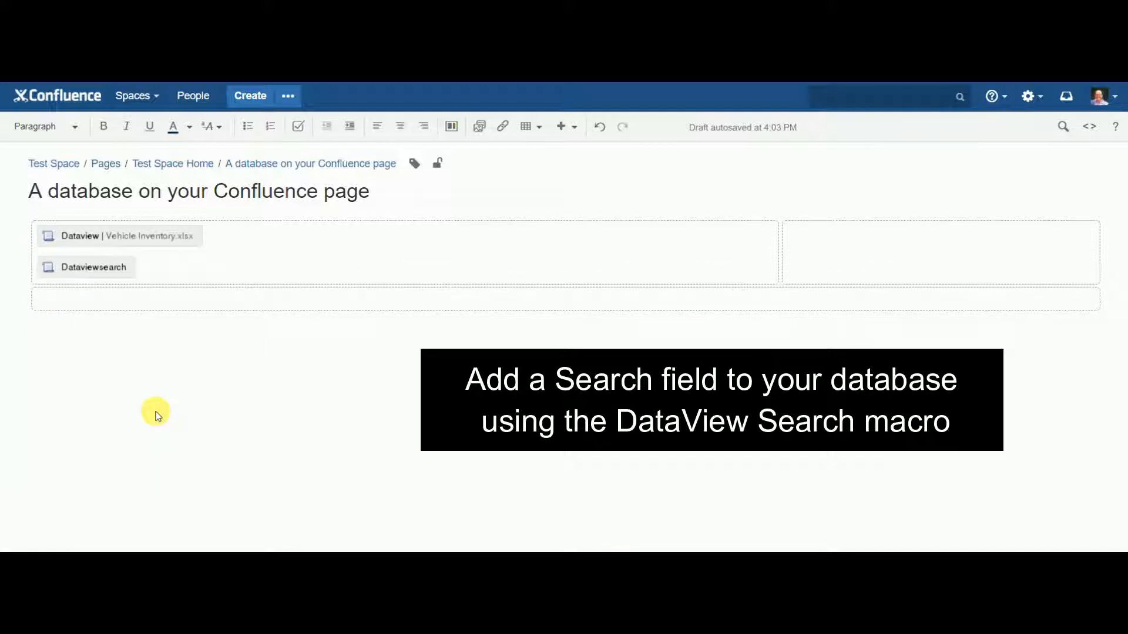
- Examine the Dataviewsearch macro's available parameters without changing them
{"action": "left_click", "coordinate": [131, 273]}
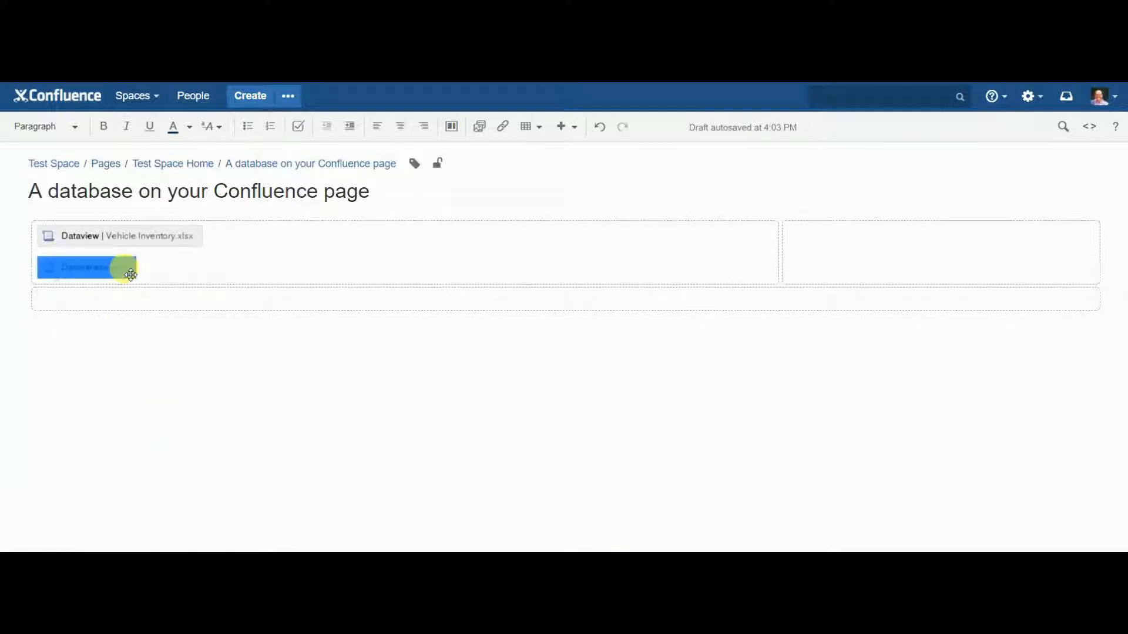
{"action": "left_click", "coordinate": [61, 302]}
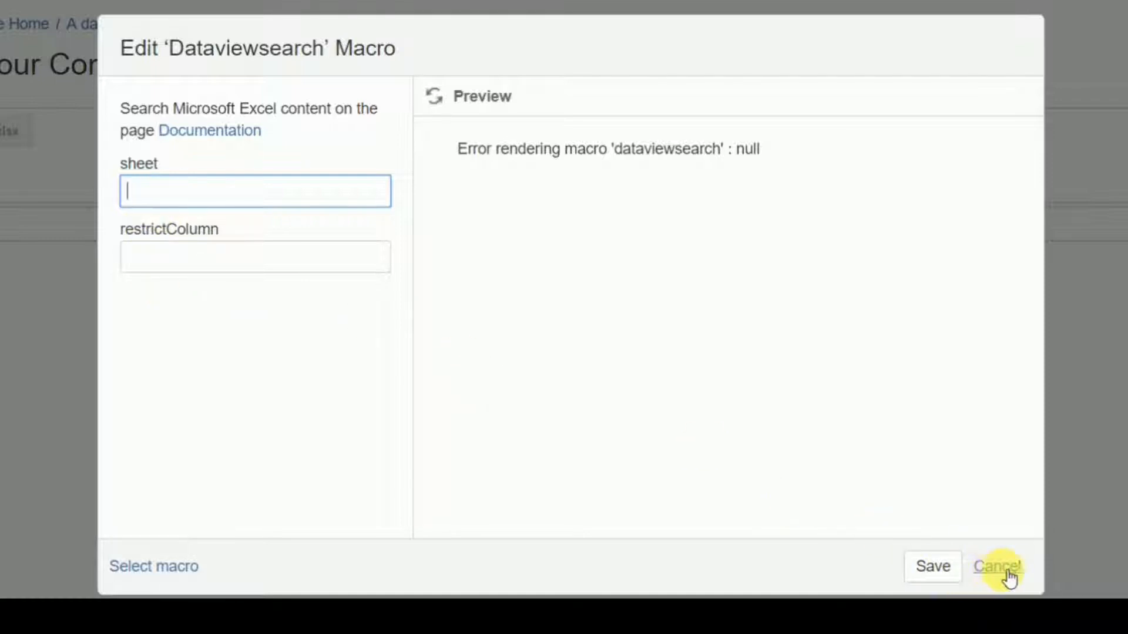
{"action": "left_click", "coordinate": [1005, 568]}
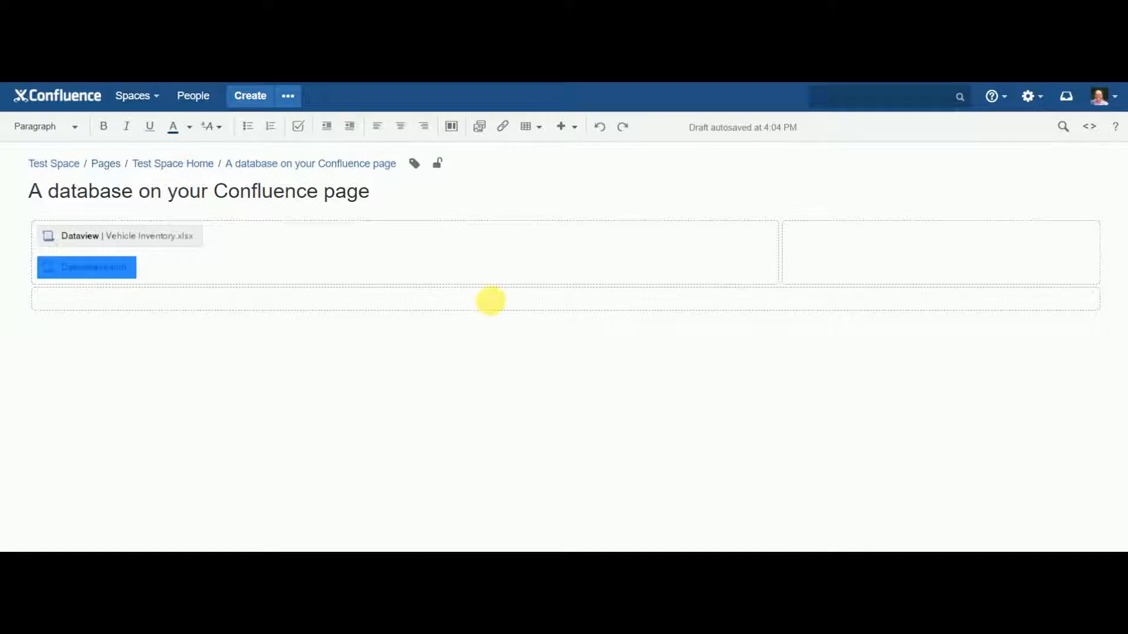
- Add a Dataviewresults macro in the full-width layout cell below the two upper columns
{"action": "left_click", "coordinate": [491, 301]}
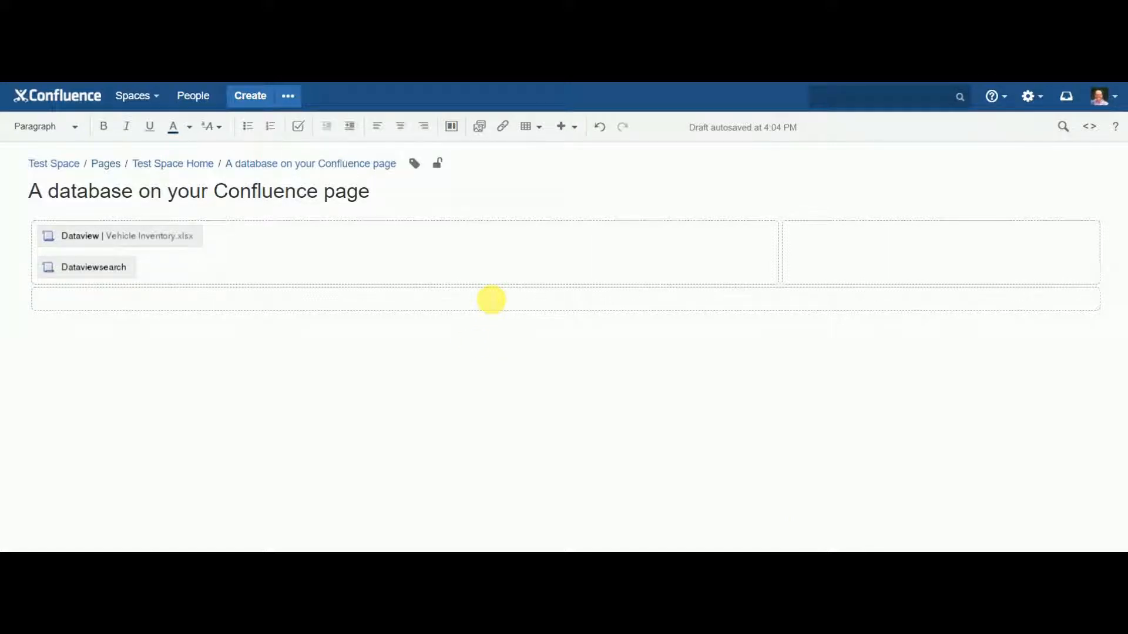
{"action": "type", "text": "{data"}
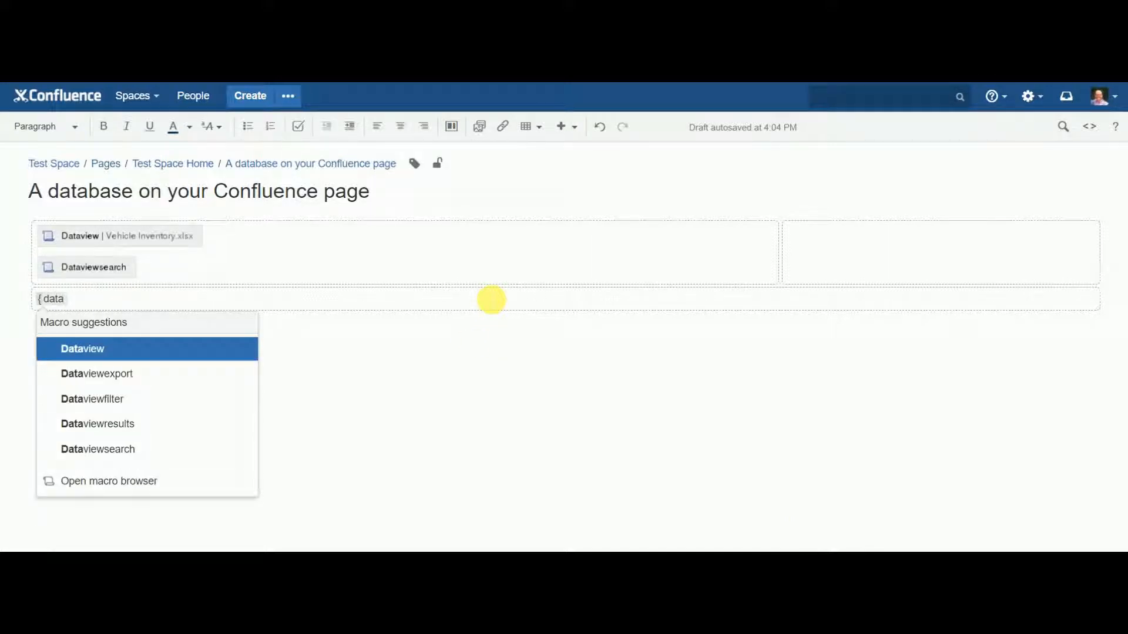
{"action": "left_click", "coordinate": [119, 428]}
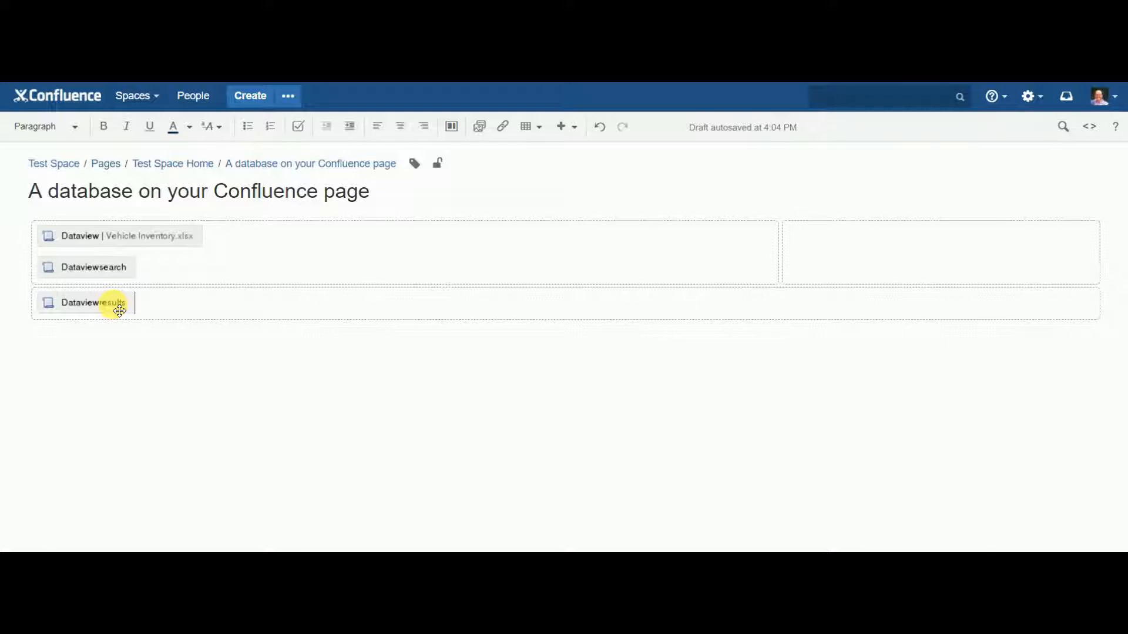
- Add a Dataviewfilter macro in the narrow upper column beside the Dataview macro
{"action": "left_click", "coordinate": [848, 246]}
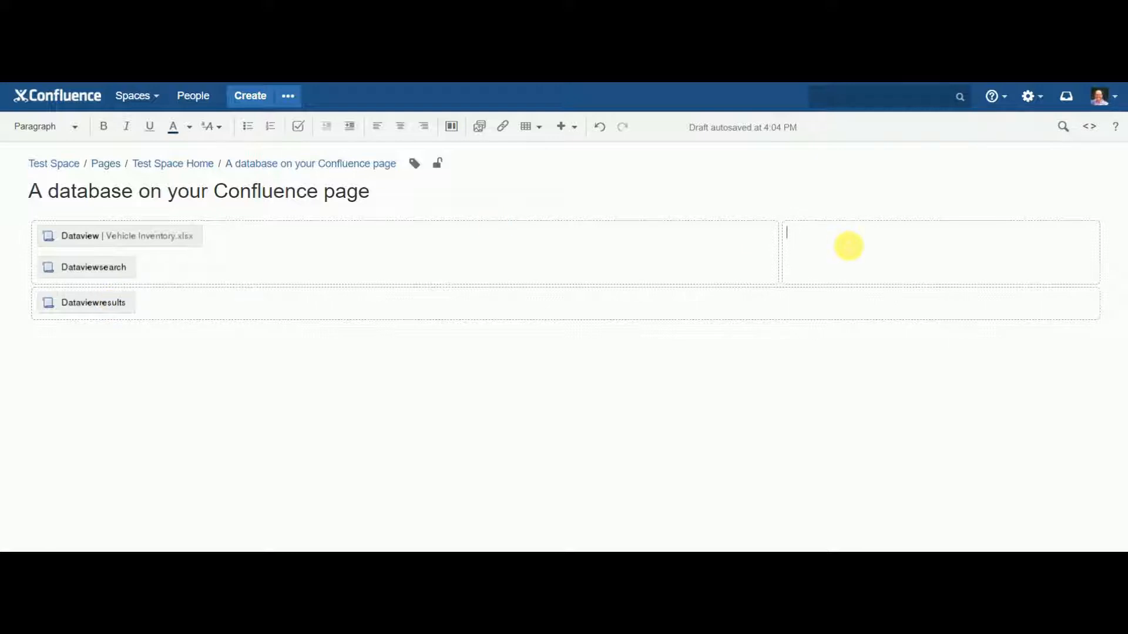
{"action": "type", "text": "{data"}
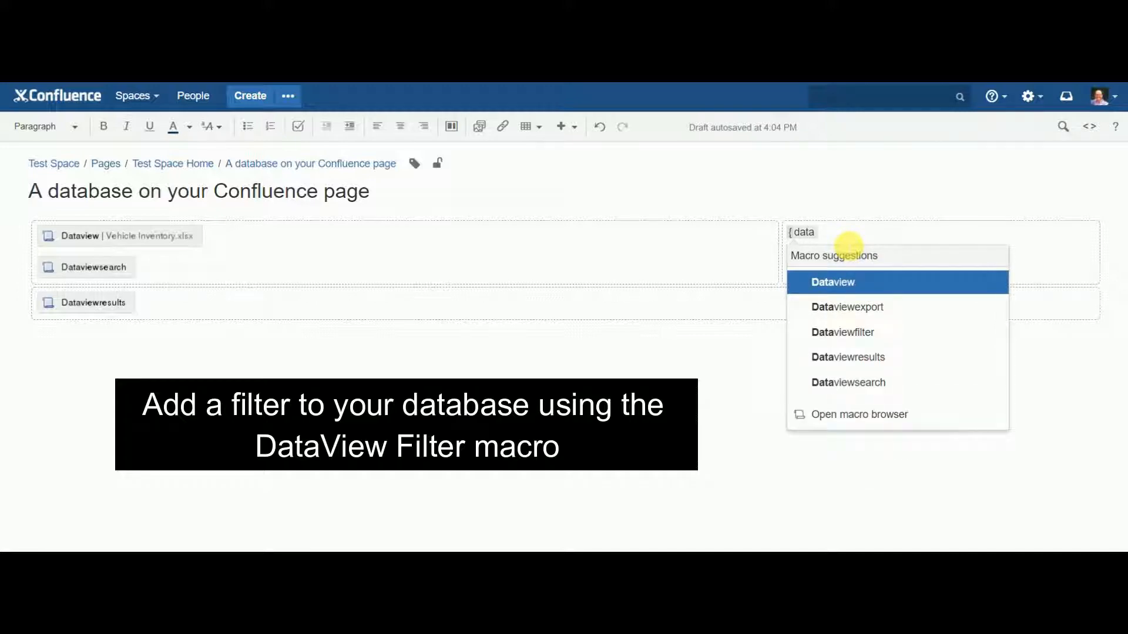
{"action": "left_click", "coordinate": [866, 331]}
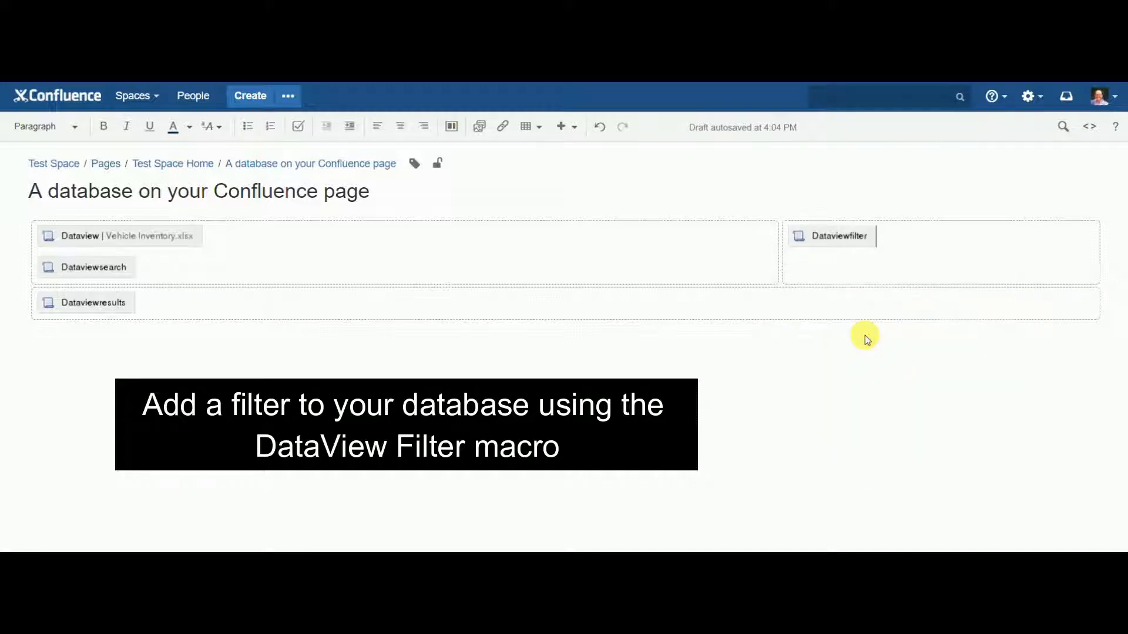
- Configure the Dataviewfilter macro to use sheet 0 and column C, and save it
{"action": "left_click", "coordinate": [837, 235]}
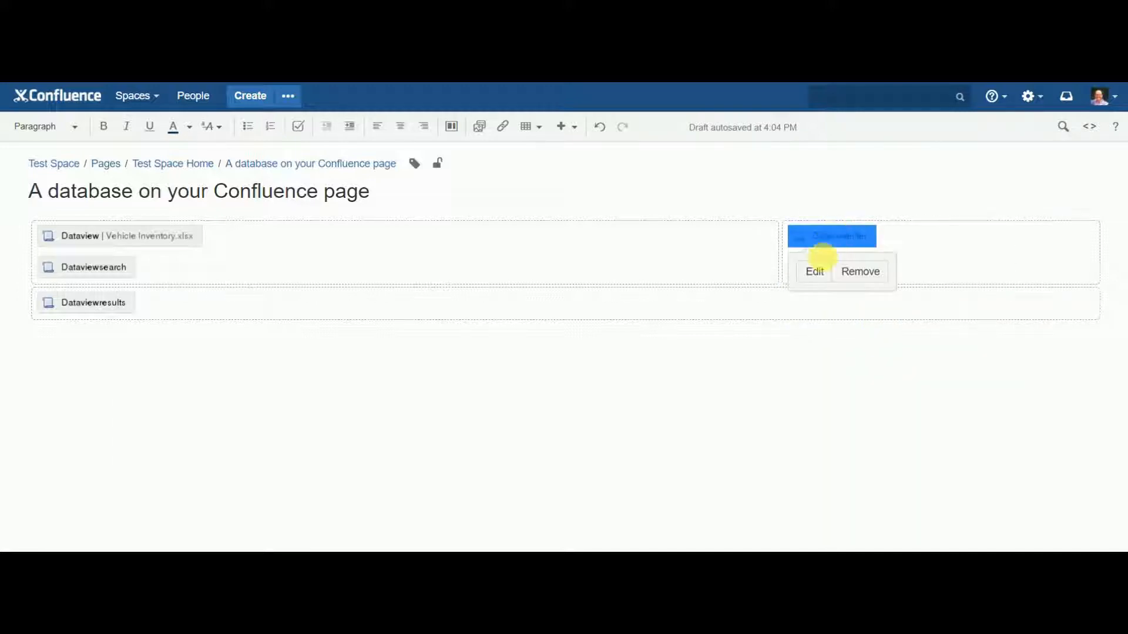
{"action": "left_click", "coordinate": [814, 272]}
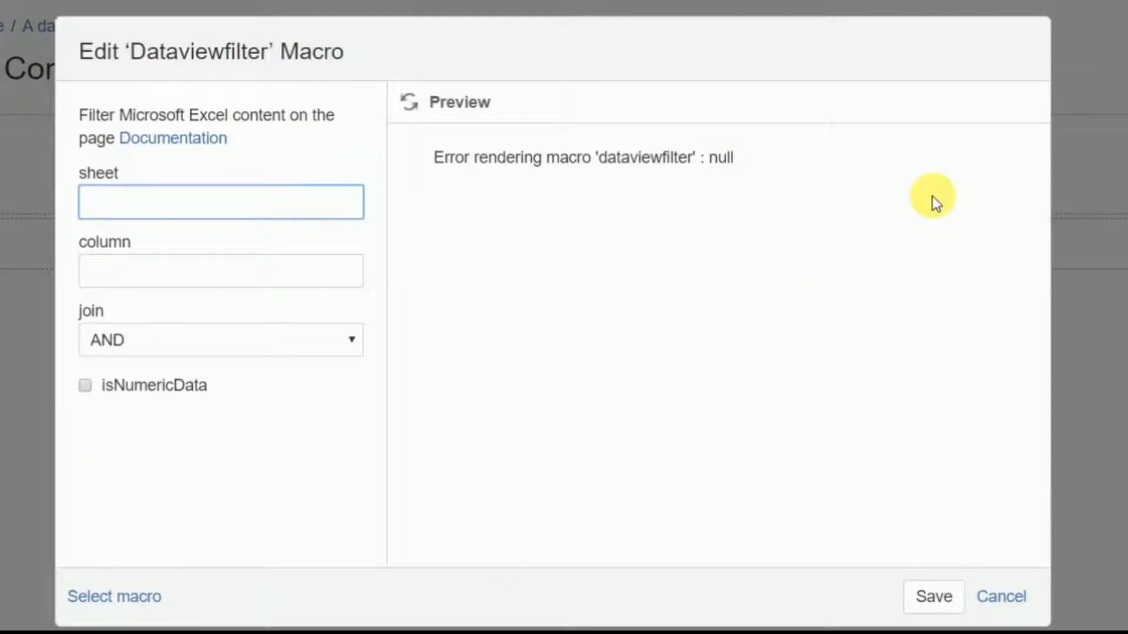
{"action": "type", "text": "0"}
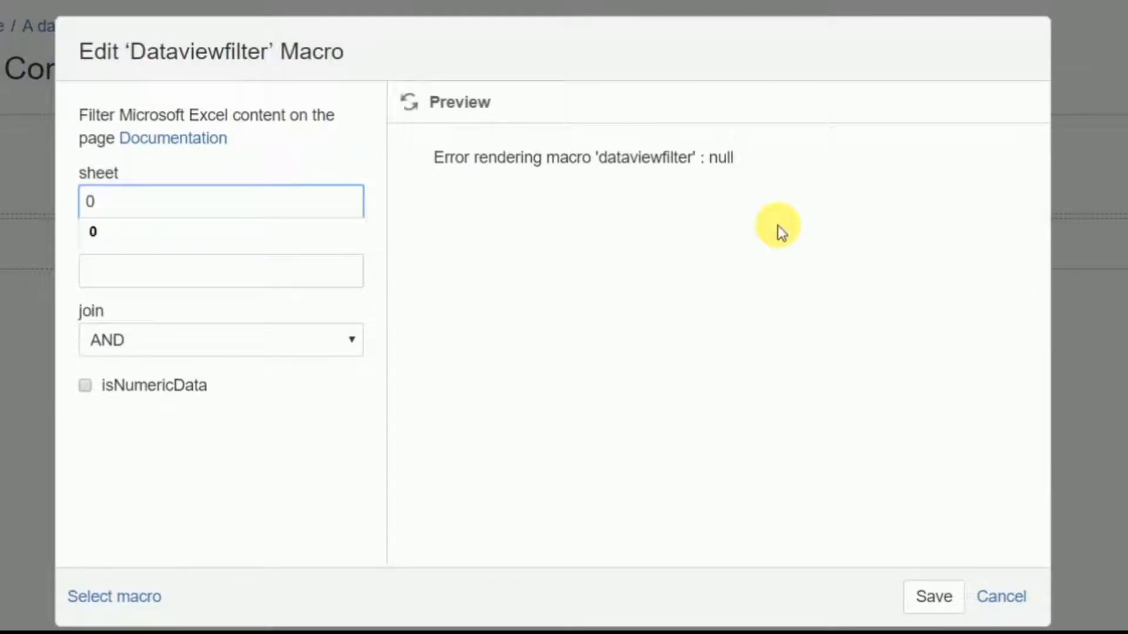
{"action": "left_click", "coordinate": [299, 280]}
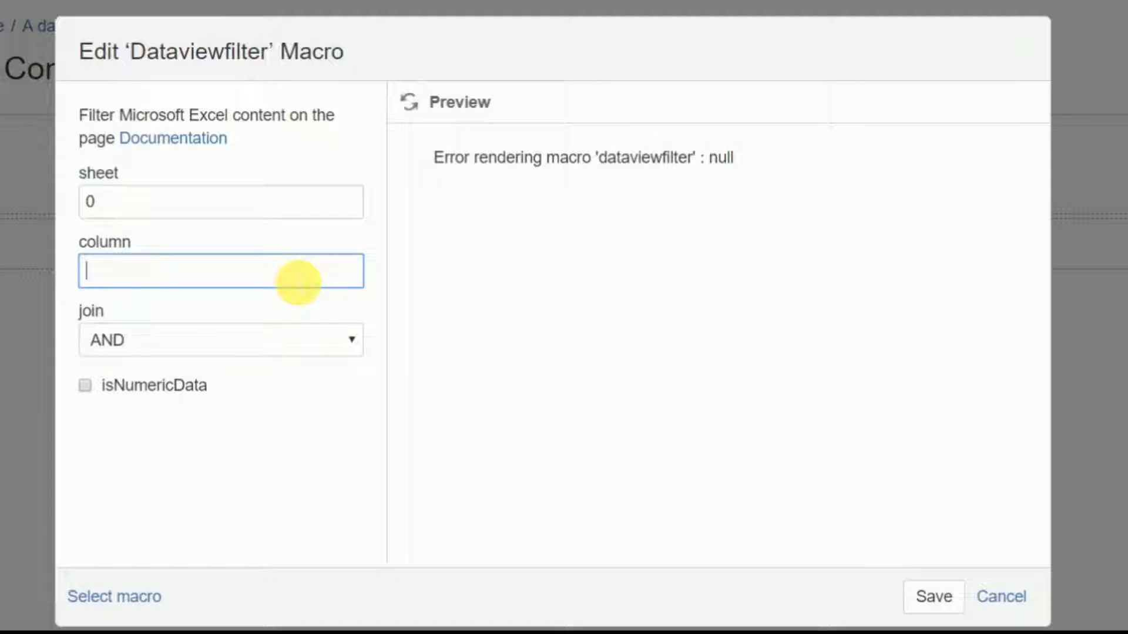
{"action": "type", "text": "C"}
{"action": "left_click", "coordinate": [154, 297]}
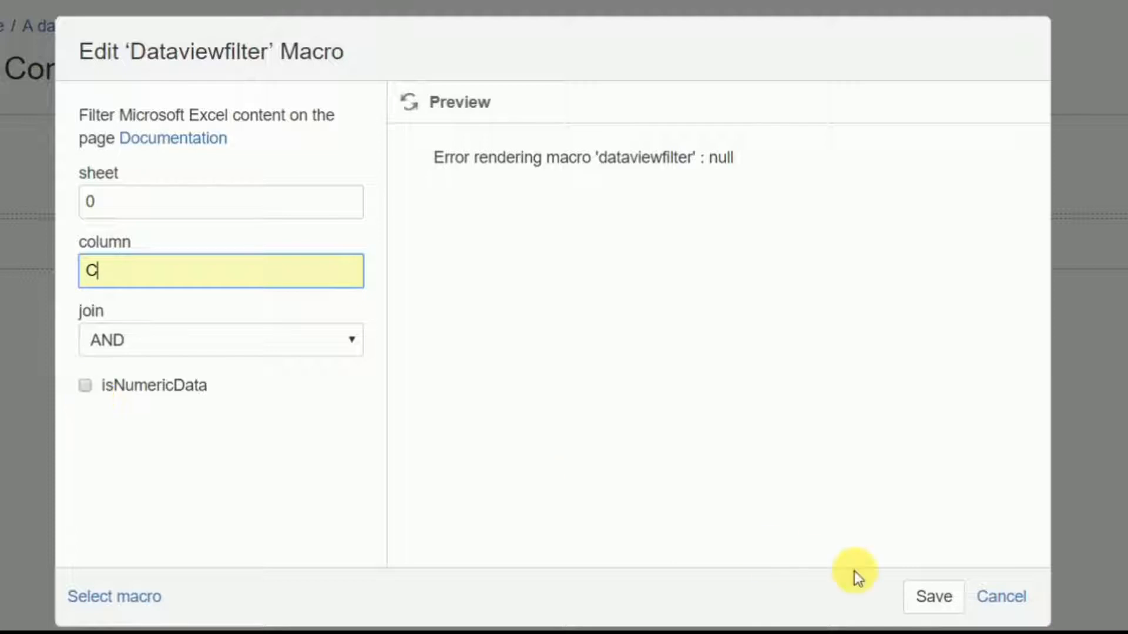
{"action": "left_click", "coordinate": [935, 597]}
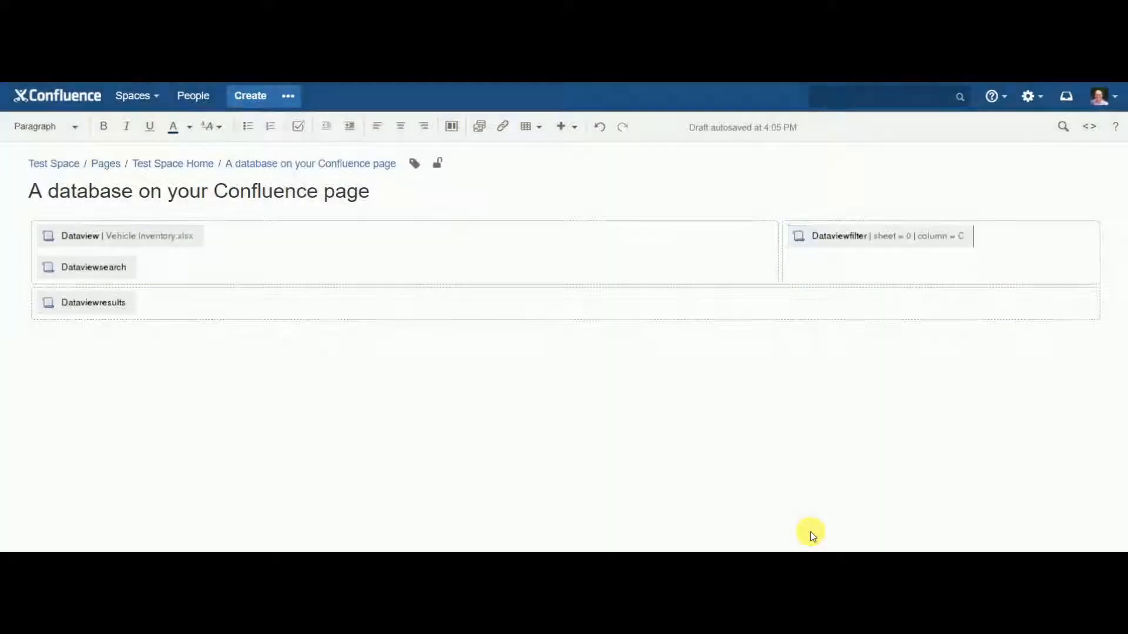
- Add a Dataviewexport macro on a new line below the Dataviewsearch macro in the wide upper column
{"action": "left_click", "coordinate": [373, 271]}
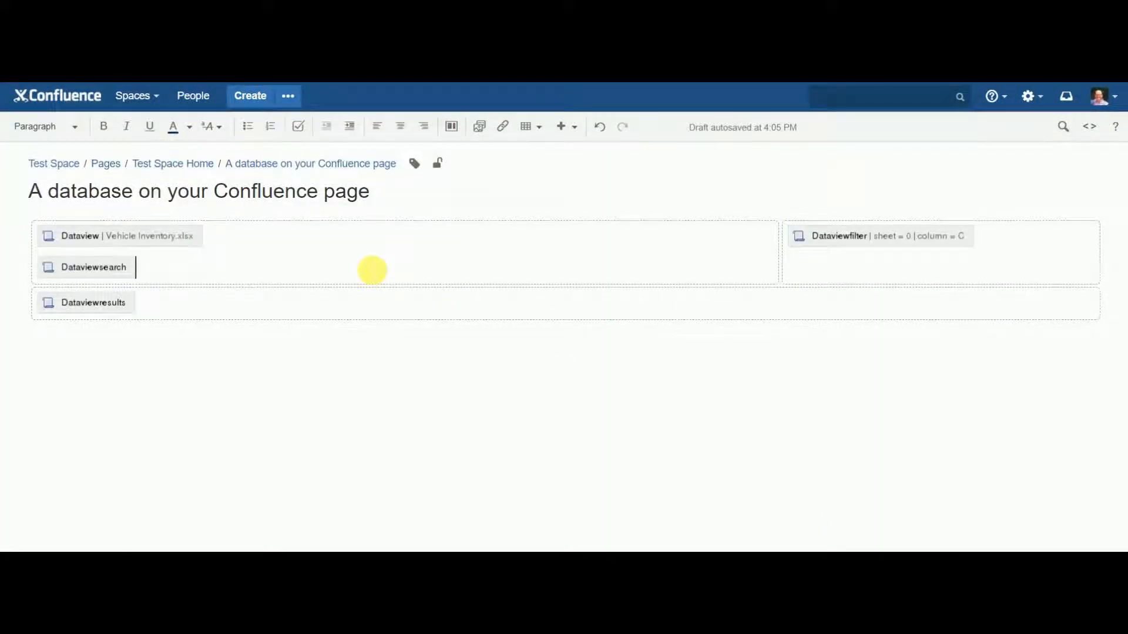
{"action": "key", "text": "Return"}
{"action": "type", "text": "{"}
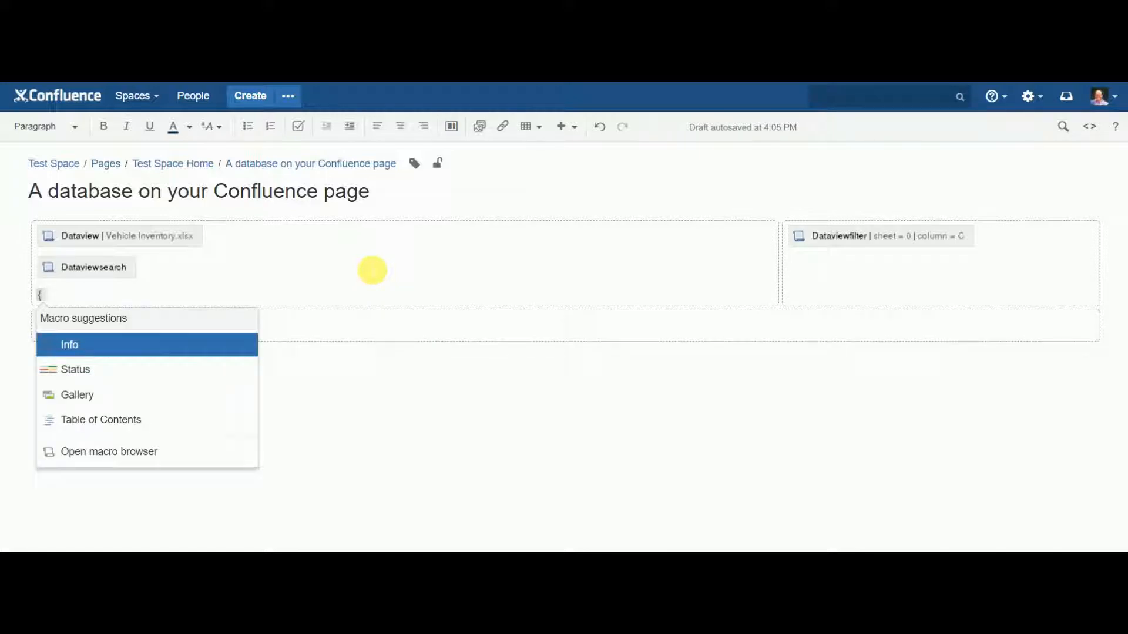
{"action": "type", "text": "data"}
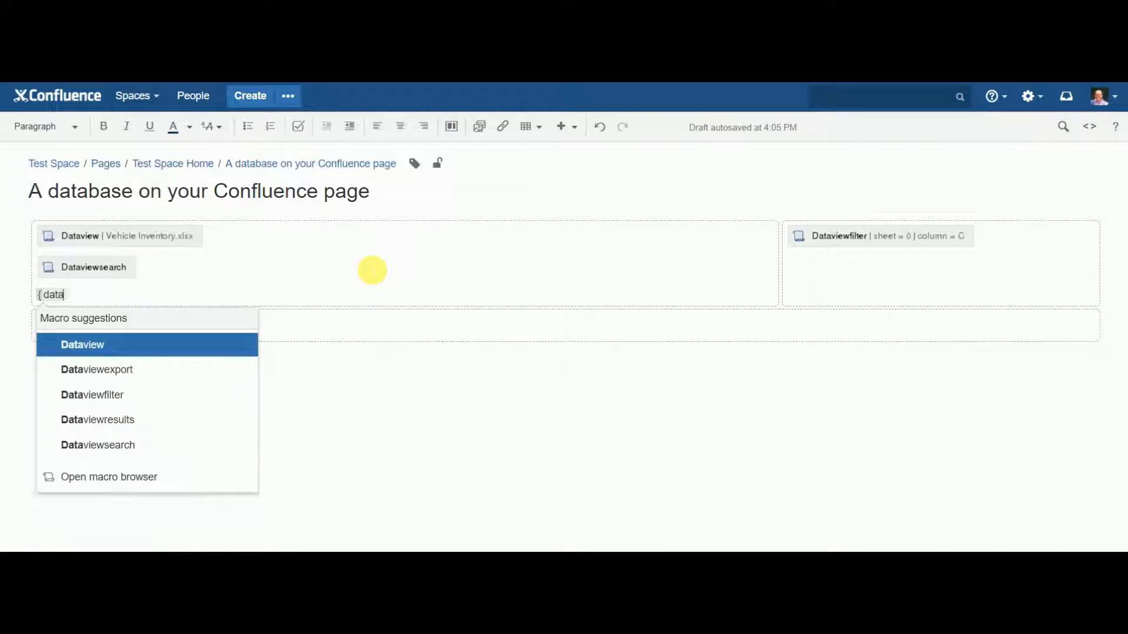
{"action": "left_click", "coordinate": [136, 378]}
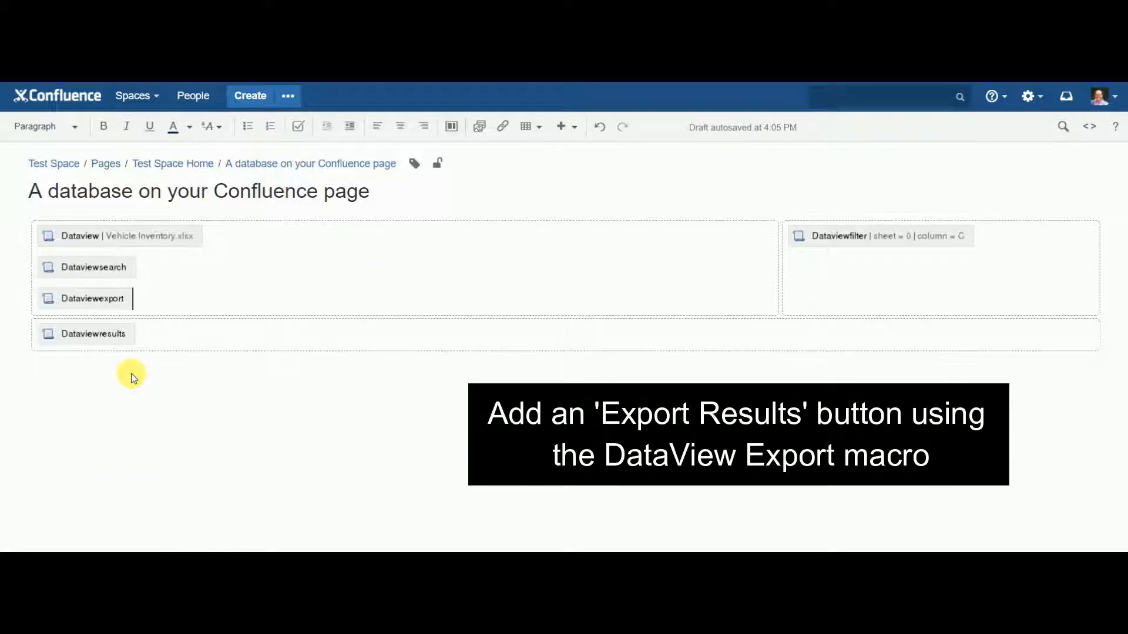
{"action": "left_click", "coordinate": [123, 299]}
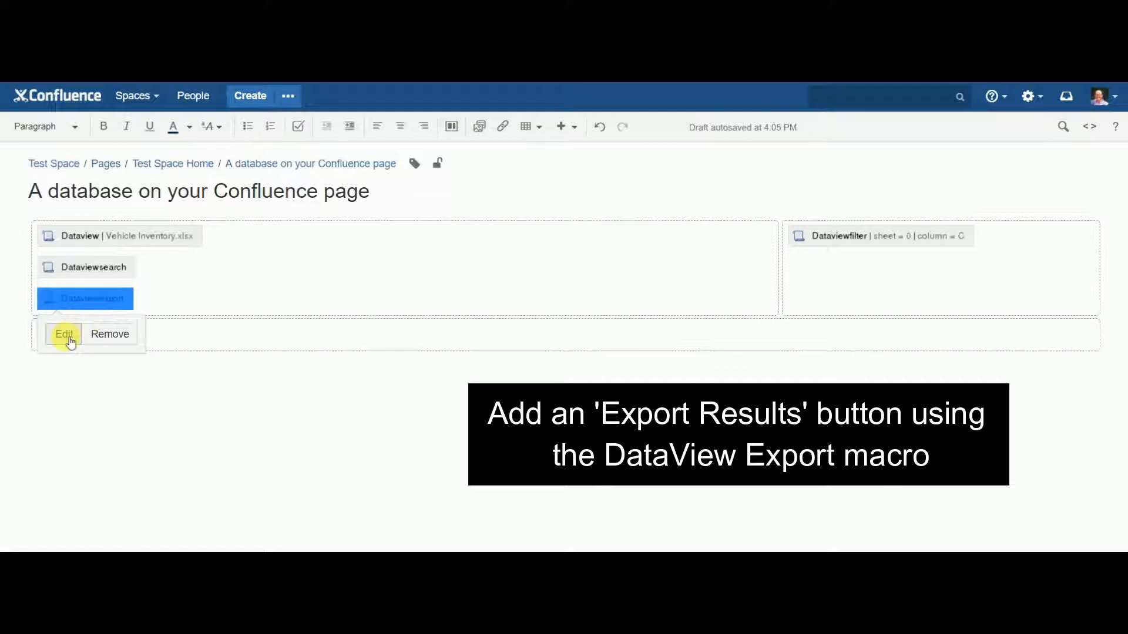
{"action": "left_click", "coordinate": [65, 335]}
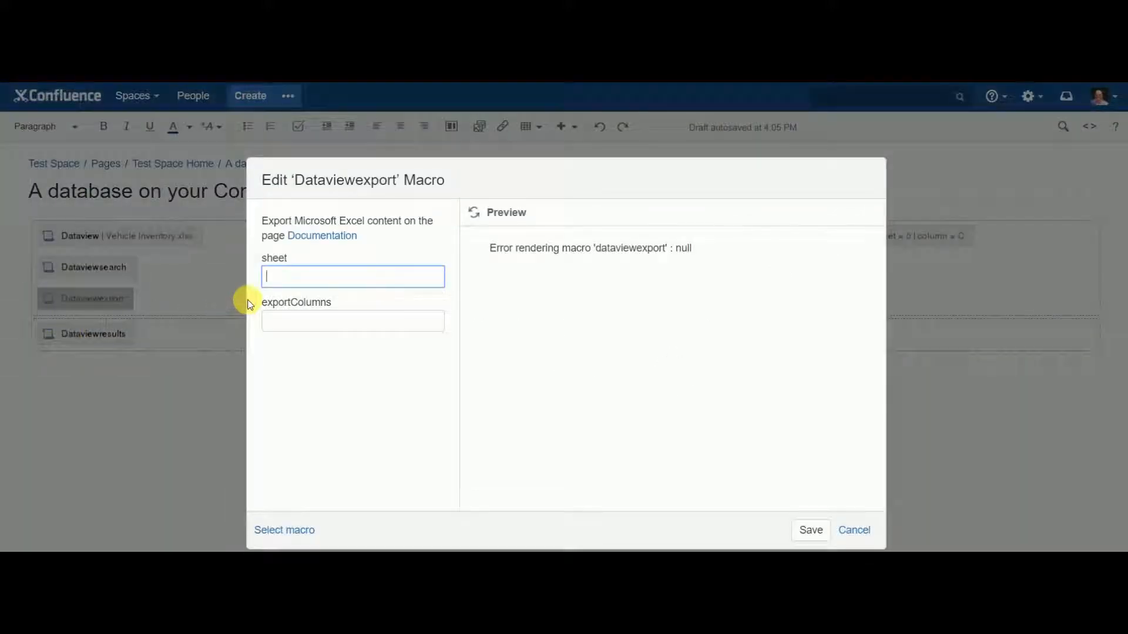
{"action": "type", "text": "0"}
{"action": "left_click", "coordinate": [282, 297]}
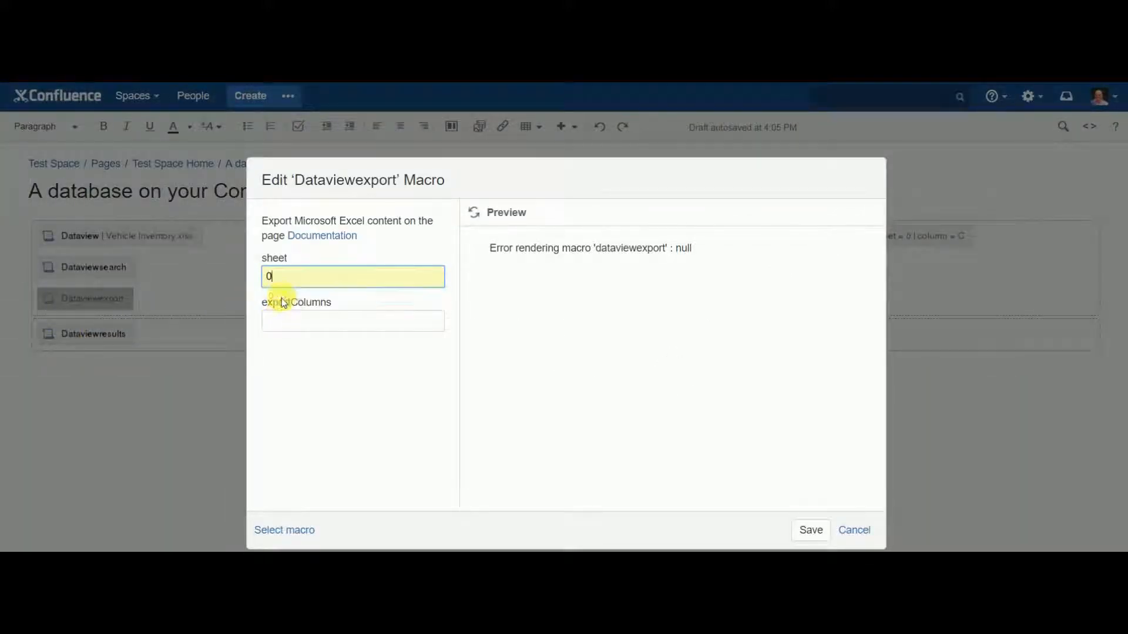
{"action": "left_click", "coordinate": [282, 326]}
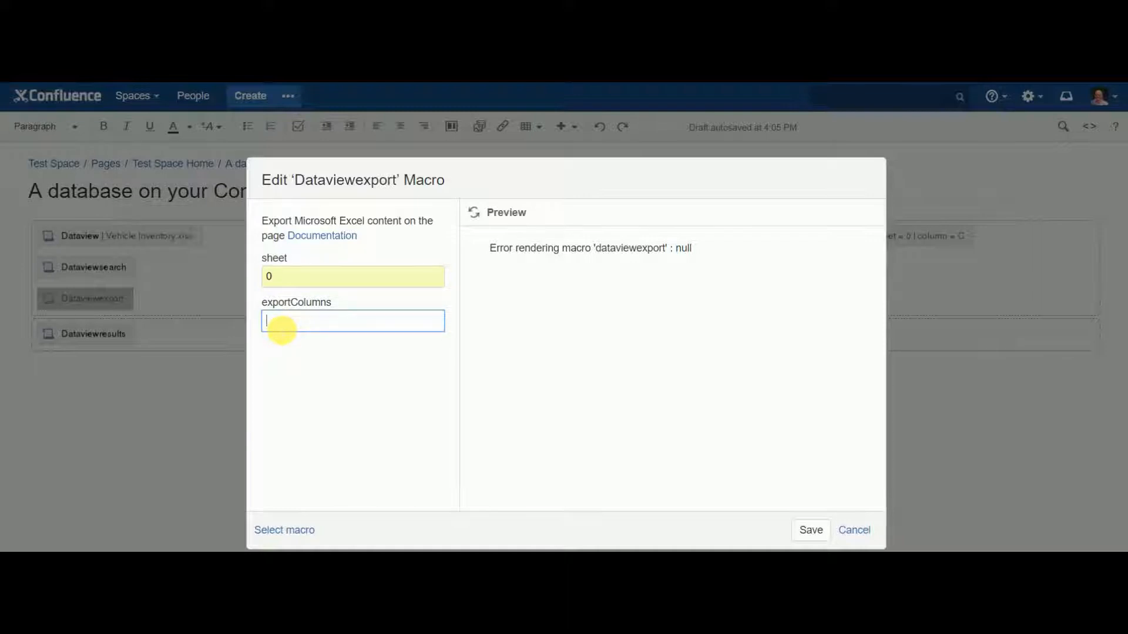
{"action": "type", "text": "A,B,C,G"}
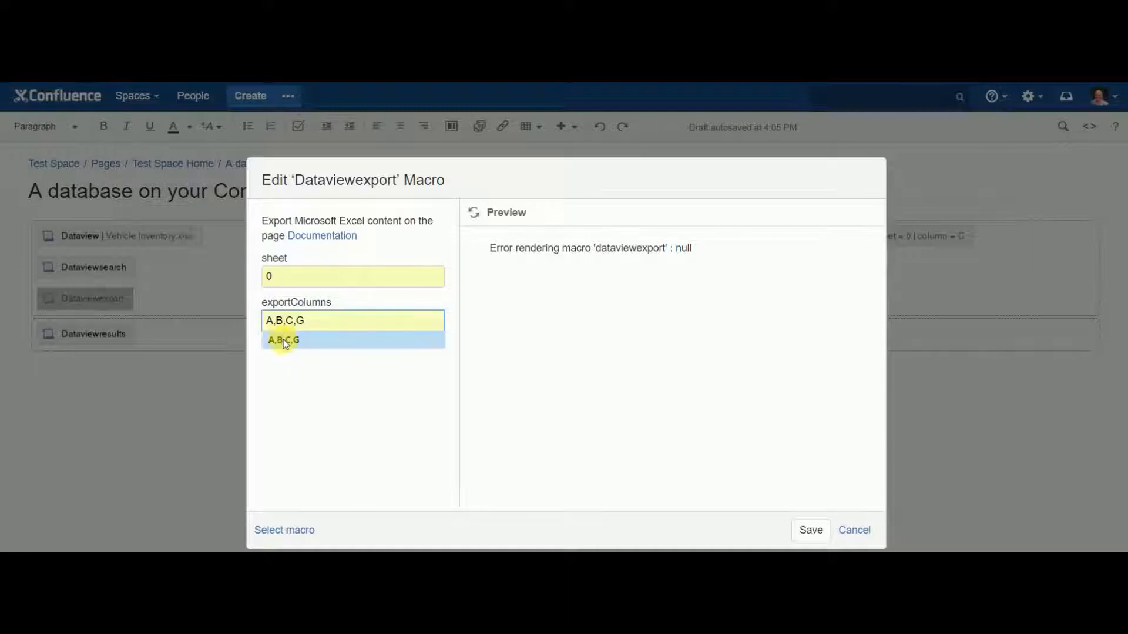
{"action": "left_click", "coordinate": [283, 343]}
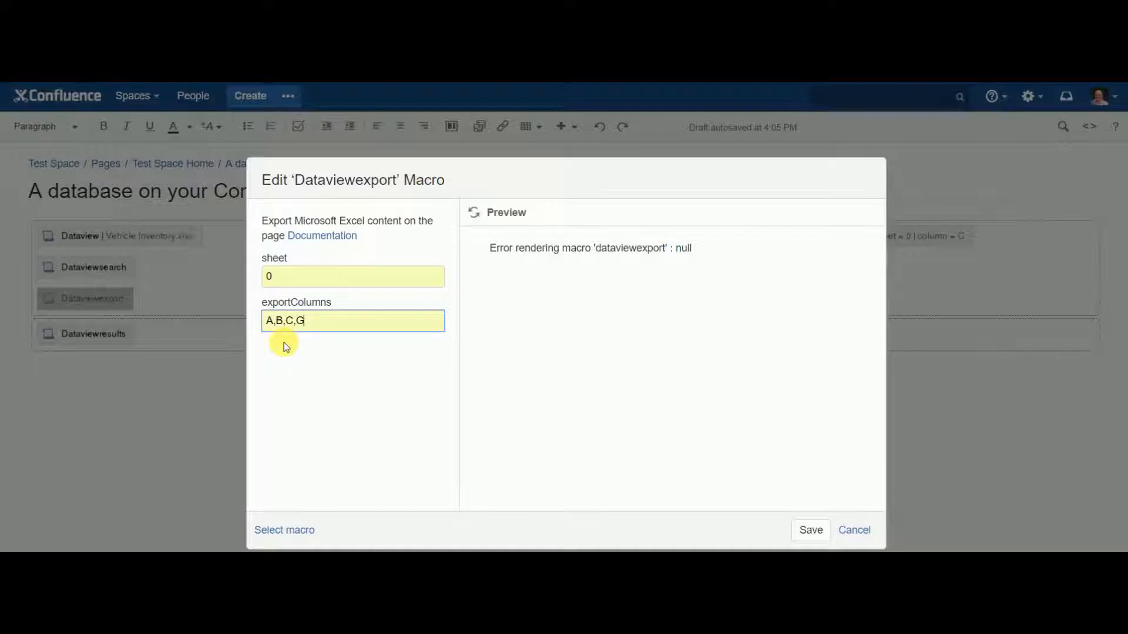
{"action": "left_click", "coordinate": [856, 530]}
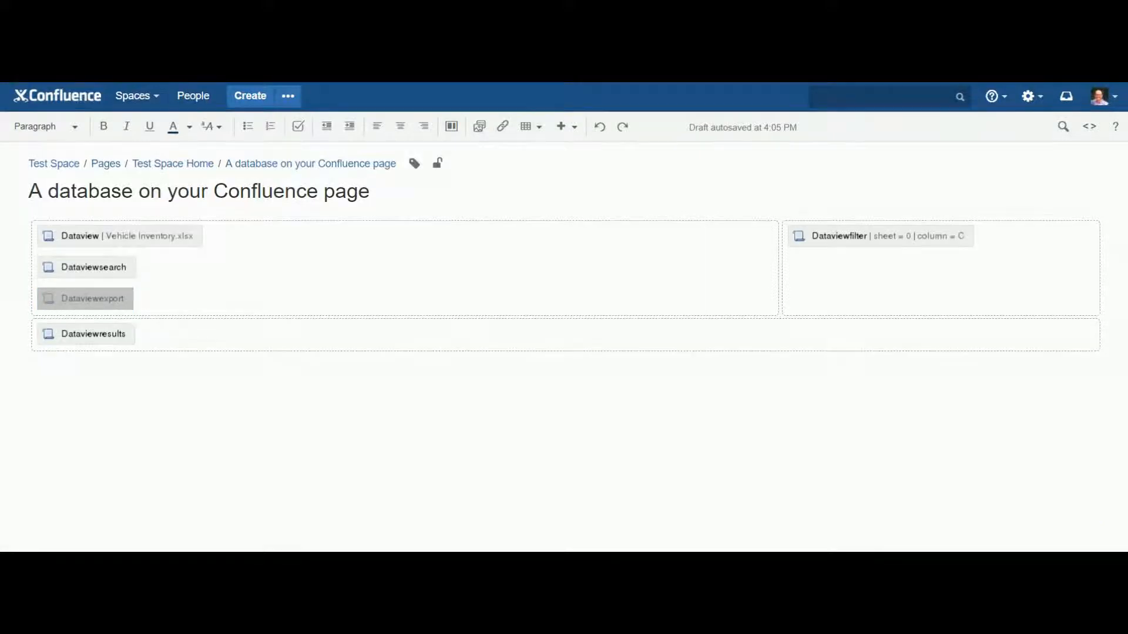
- Save the edited page with its Dataview macros so that it opens in the published view
{"action": "key", "text": "ctrl+s"}
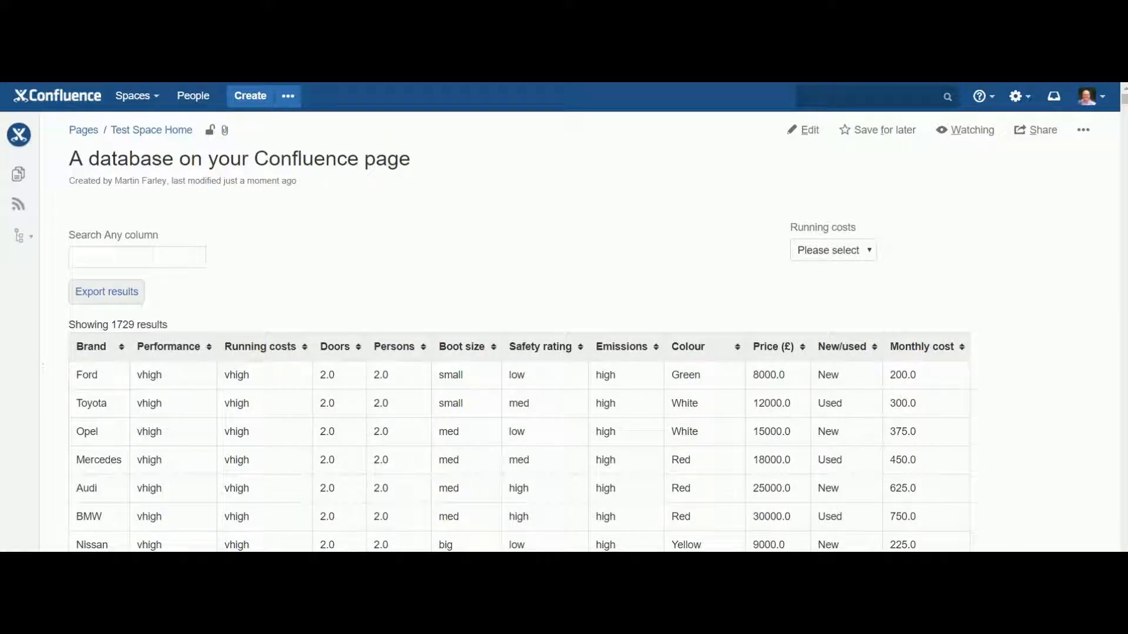
- Search any column of the vehicle table for "toyota" and filter the results to high running costs
{"action": "left_click", "coordinate": [195, 260]}
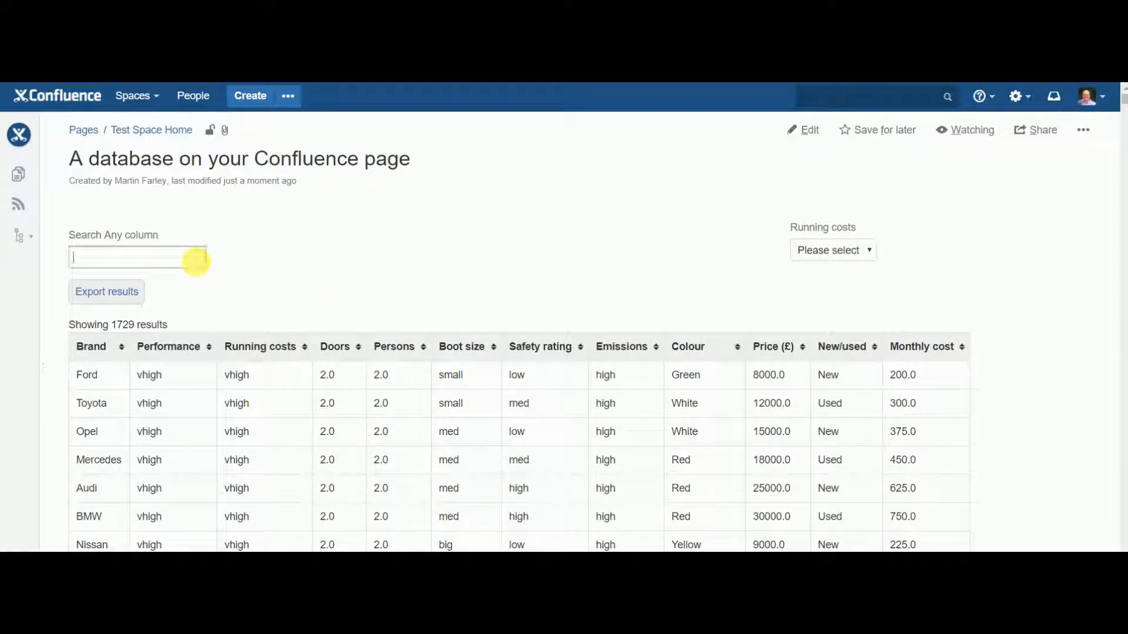
{"action": "type", "text": "toyota"}
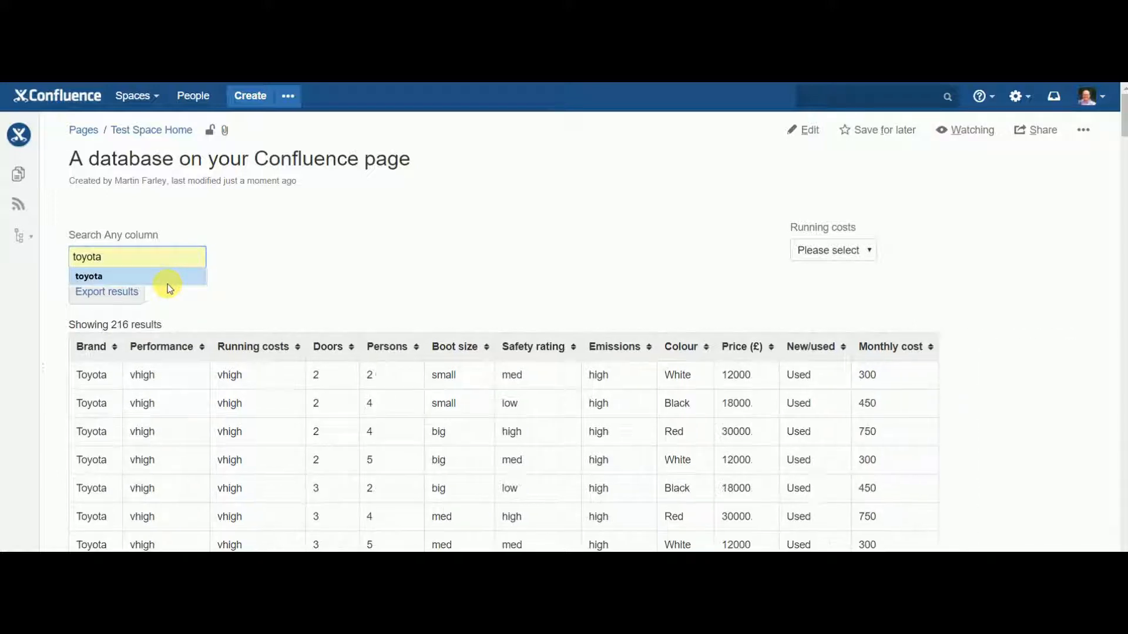
{"action": "left_click", "coordinate": [168, 284]}
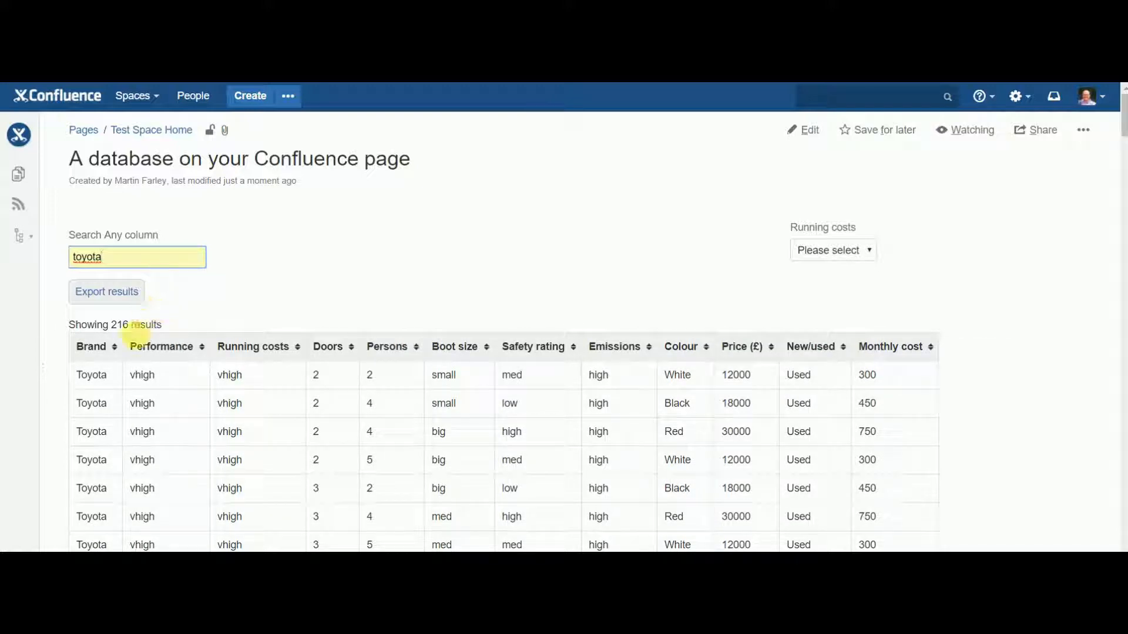
{"action": "left_click", "coordinate": [805, 249]}
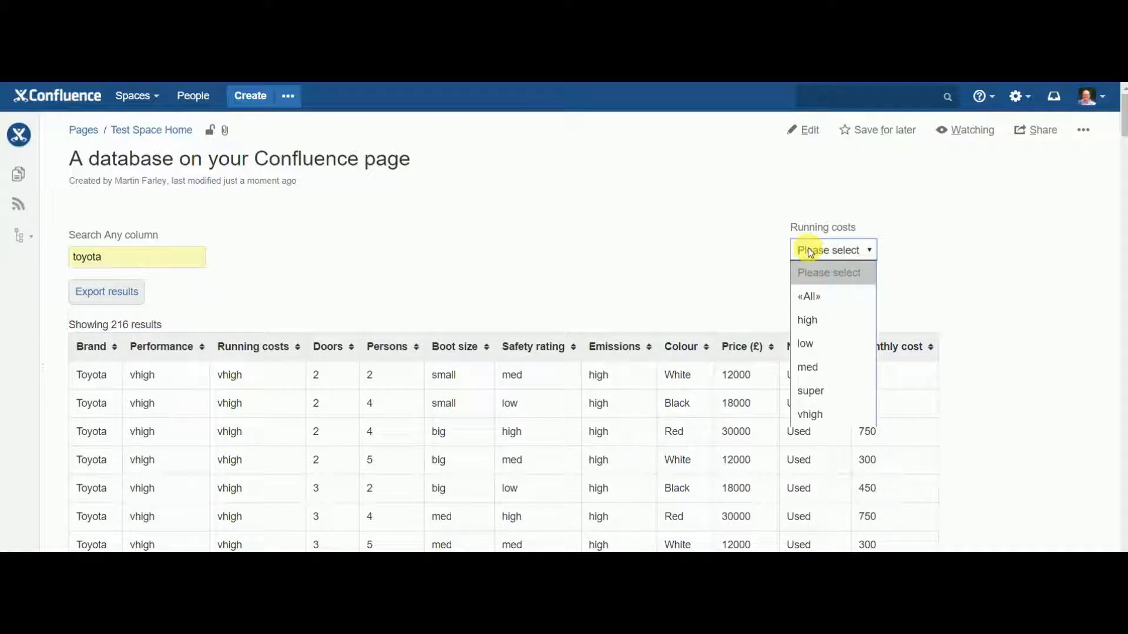
{"action": "left_click", "coordinate": [813, 325]}
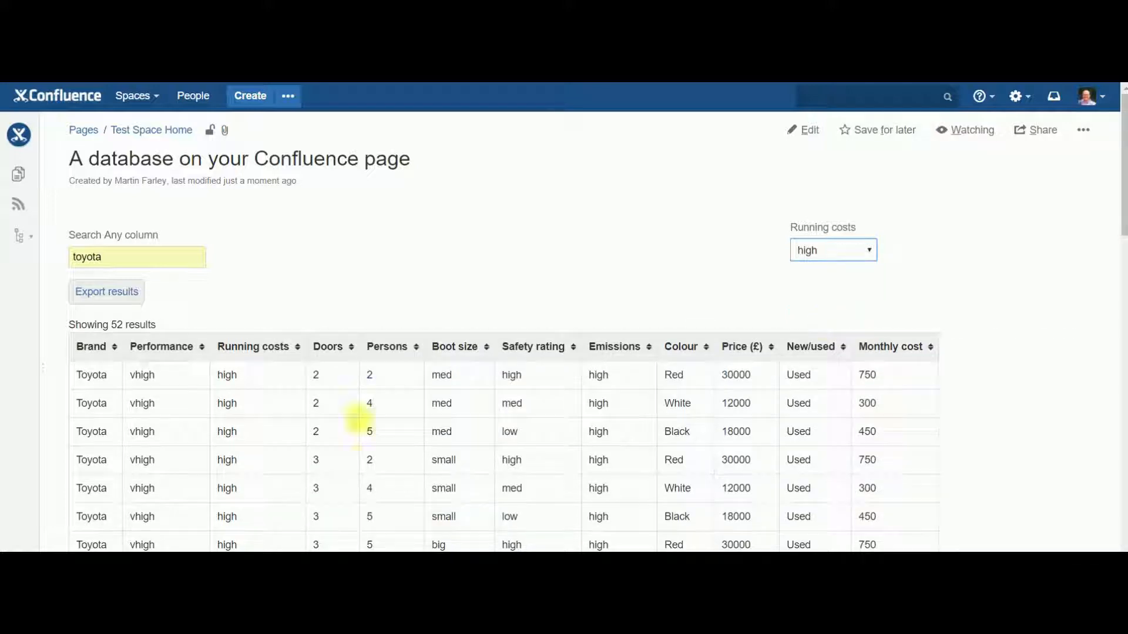